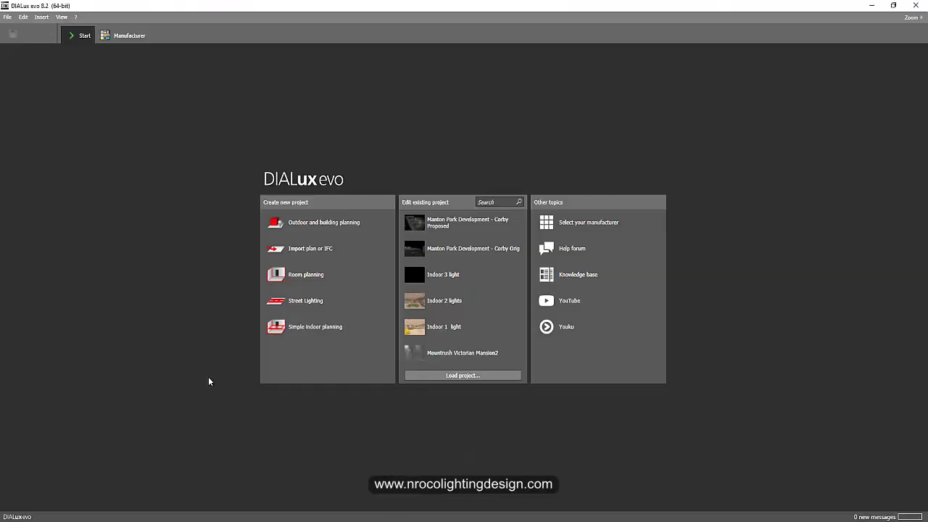
# Create a rectangular room planning project with a length of 10 m, a width of 12 m and a height of 8 m.
pyautogui.click(304, 274)
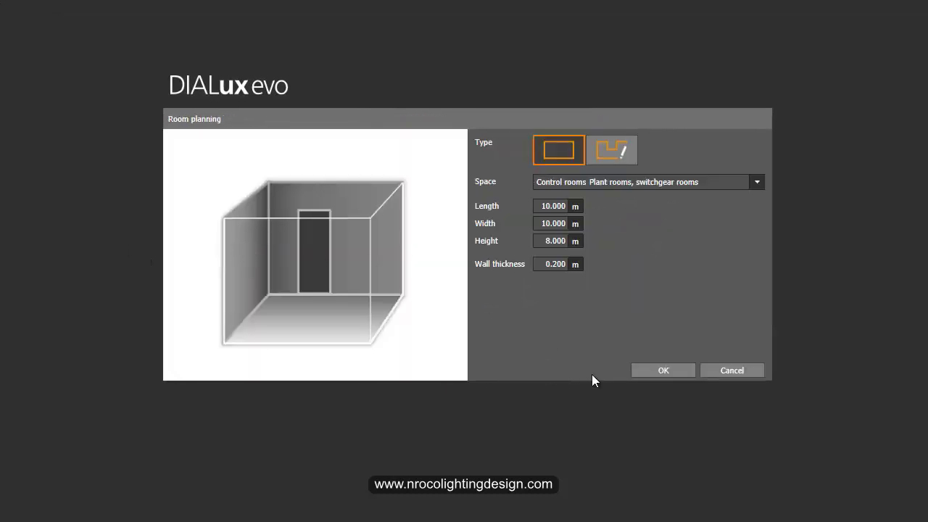
pyautogui.click(545, 206)
pyautogui.click(546, 226)
pyautogui.write('1')
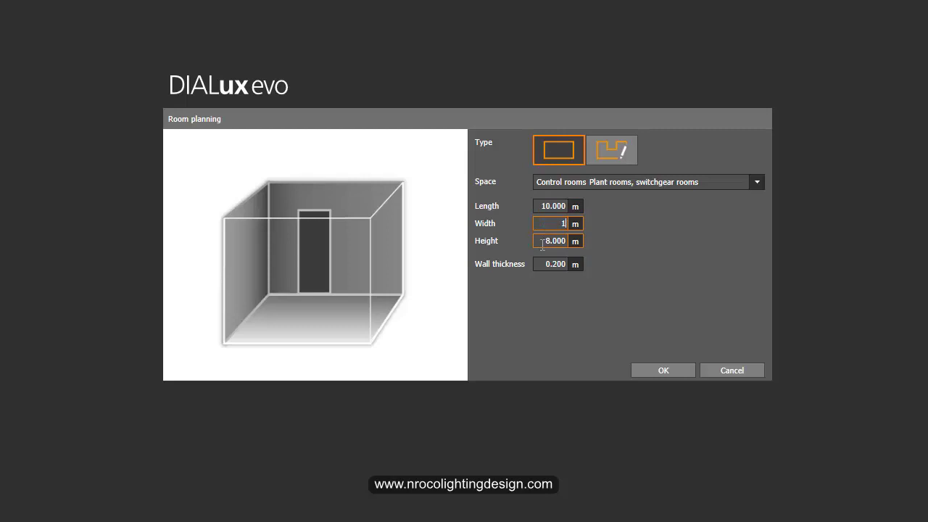
pyautogui.write('2')
pyautogui.click(545, 244)
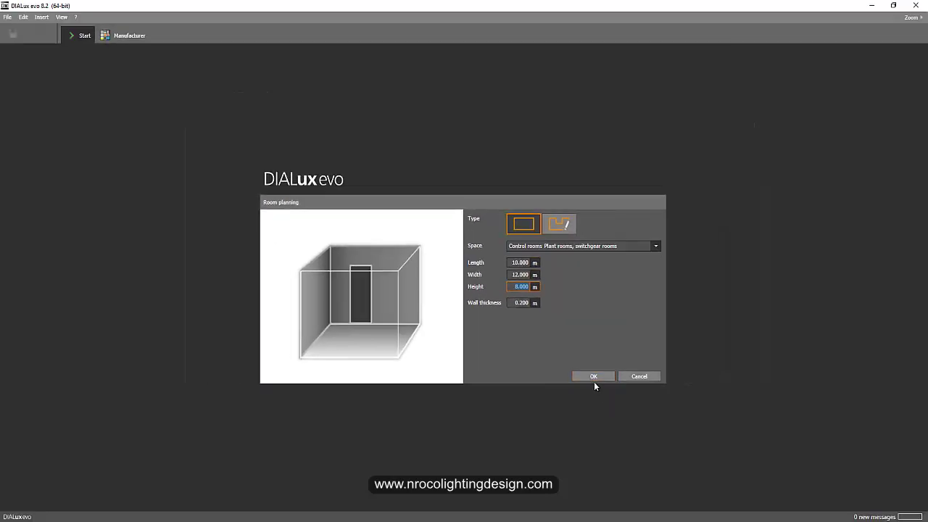
pyautogui.click(594, 380)
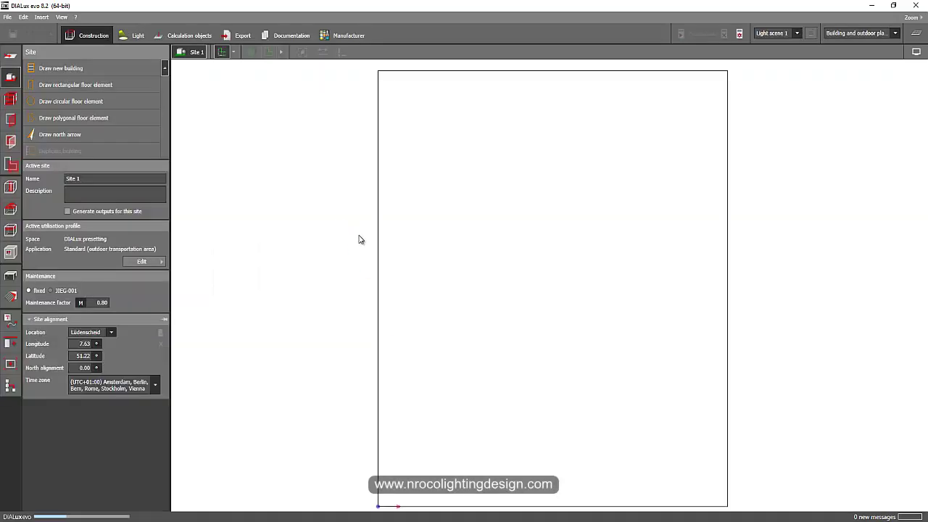
# Examine the empty room of Storey 1 in 3D from several angles.
pyautogui.click(367, 52)
pyautogui.moveTo(317, 210); pyautogui.dragTo(236, 230)
pyautogui.moveTo(353, 255); pyautogui.dragTo(325, 270)
pyautogui.scroll(3, 395, 278)
pyautogui.moveTo(395, 279); pyautogui.dragTo(298, 270, button='right')
pyautogui.moveTo(298, 272); pyautogui.dragTo(401, 282)
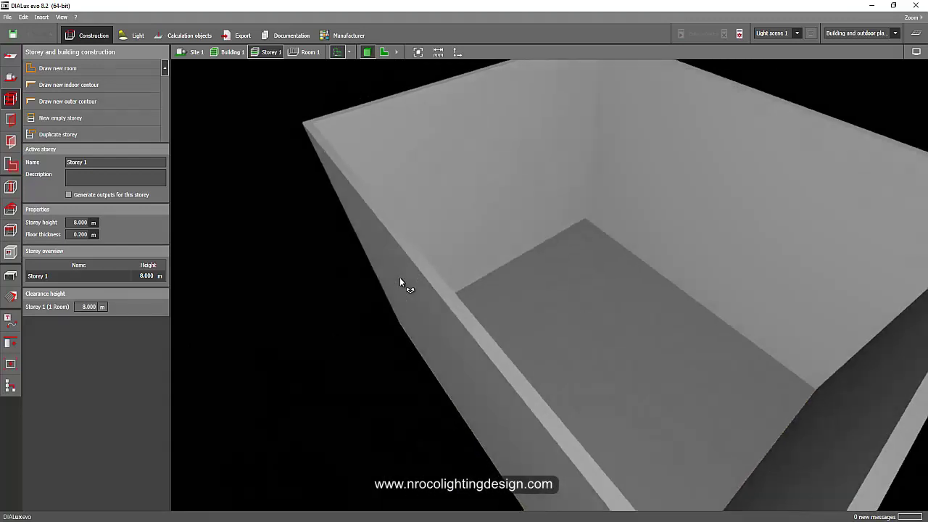
pyautogui.moveTo(403, 250); pyautogui.dragTo(338, 259)
pyautogui.scroll(-3, 339, 268)
pyautogui.moveTo(292, 227); pyautogui.dragTo(340, 228)
pyautogui.scroll(3, 390, 244)
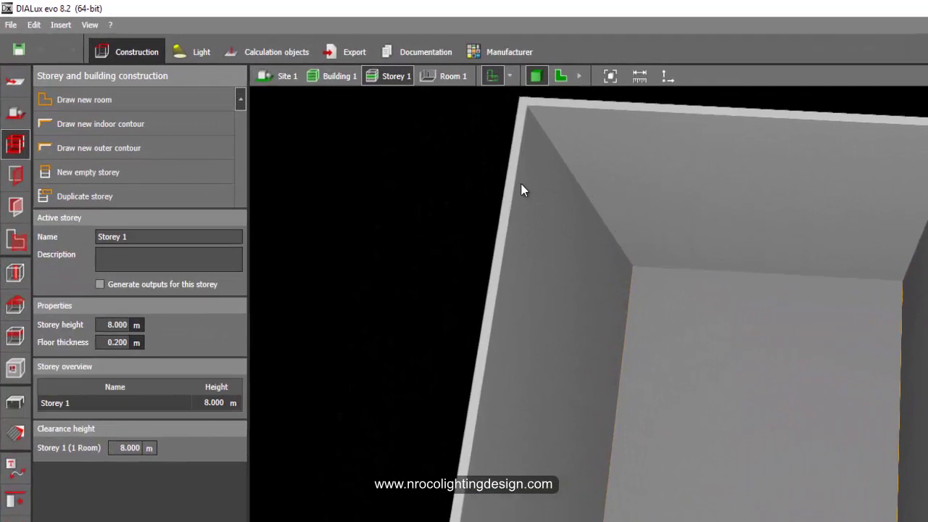
# In the storey's floor plan, draw a nearly square inner room about 1.36 by 1.42 m near the upper-left corner of the large room.
pyautogui.click(561, 75)
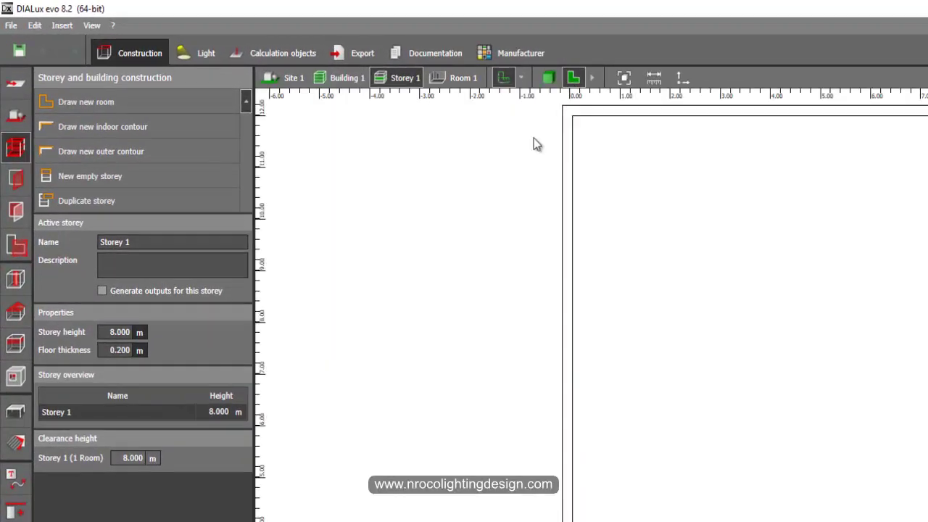
pyautogui.click(86, 103)
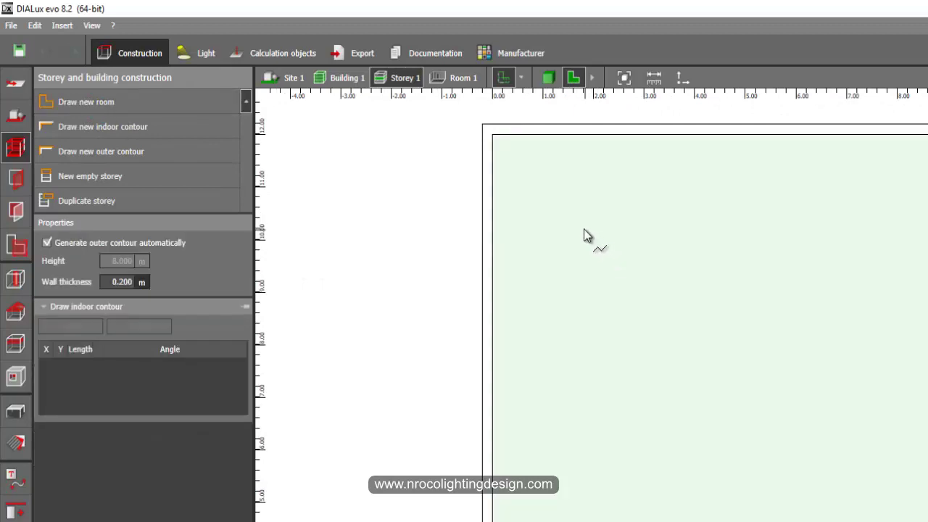
pyautogui.click(584, 229)
pyautogui.click(652, 229)
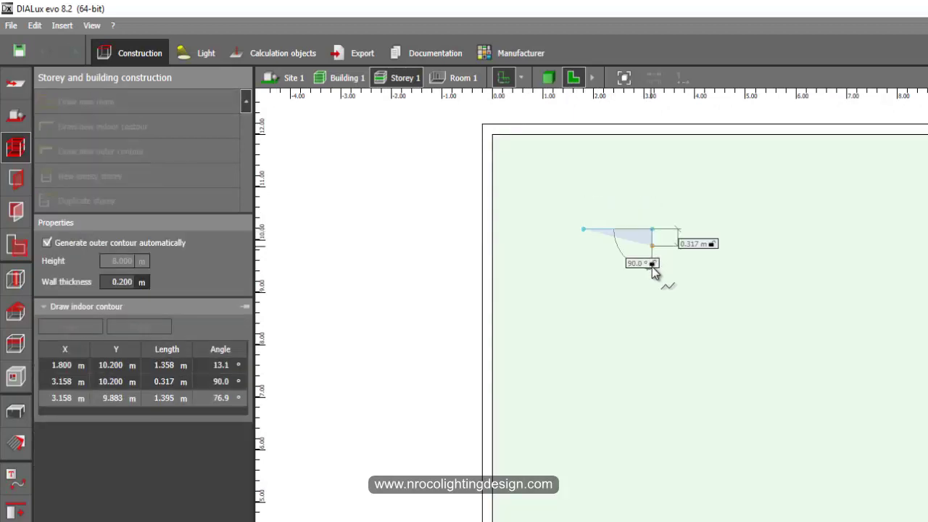
pyautogui.click(652, 303)
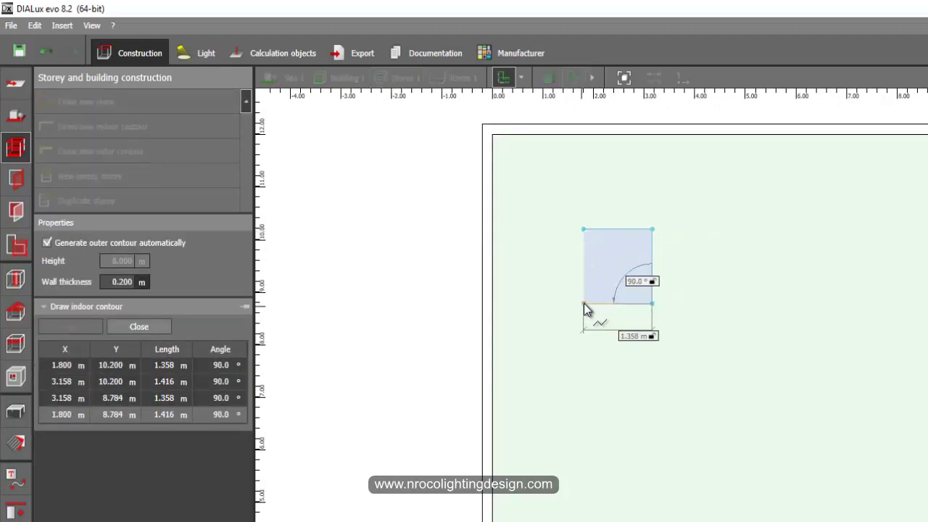
pyautogui.click(583, 303)
pyautogui.click(603, 276)
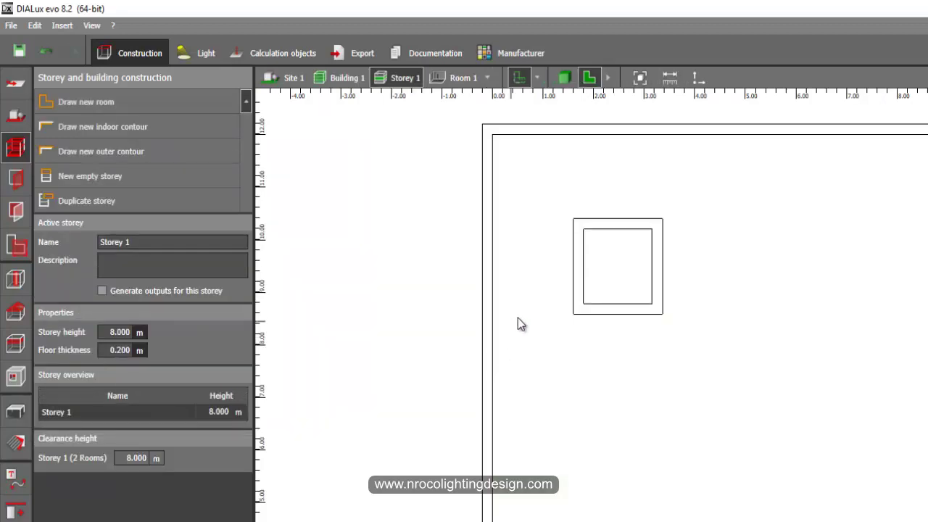
# Draw an L-shaped inner room about 3.24 by 3.33 m overall in the lower-left area of the large room.
pyautogui.moveTo(517, 317); pyautogui.dragTo(452, 273, button='middle')
pyautogui.click(116, 102)
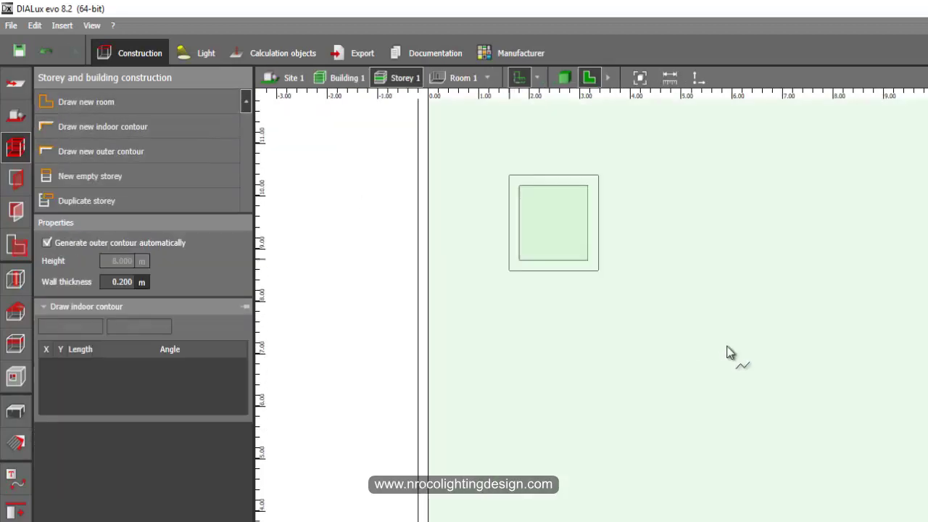
pyautogui.moveTo(766, 353); pyautogui.dragTo(712, 326, button='middle')
pyautogui.moveTo(735, 285); pyautogui.dragTo(713, 409, button='middle')
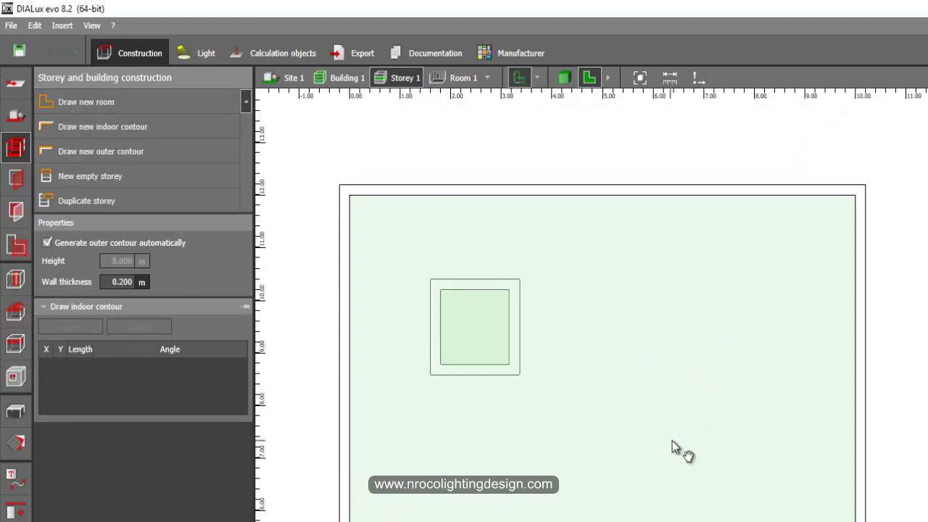
pyautogui.moveTo(672, 441); pyautogui.dragTo(713, 345, button='middle')
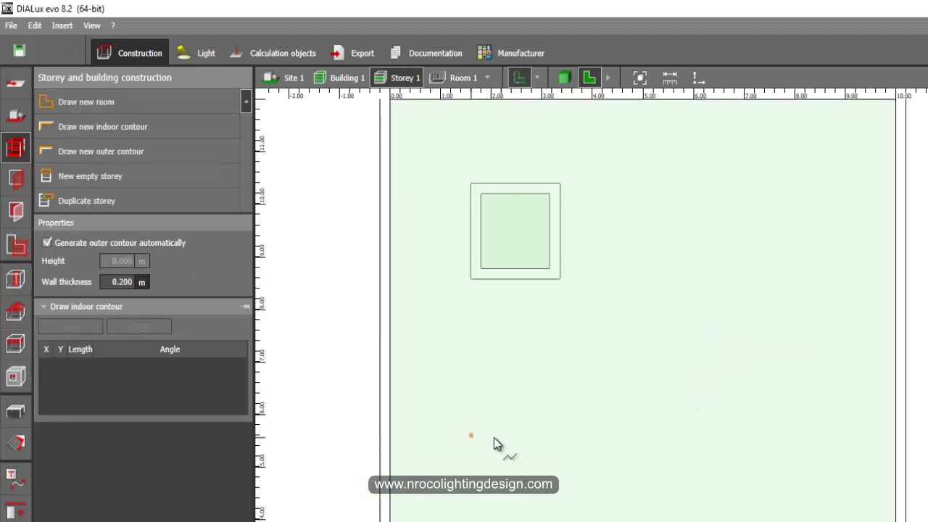
pyautogui.click(471, 435)
pyautogui.click(586, 437)
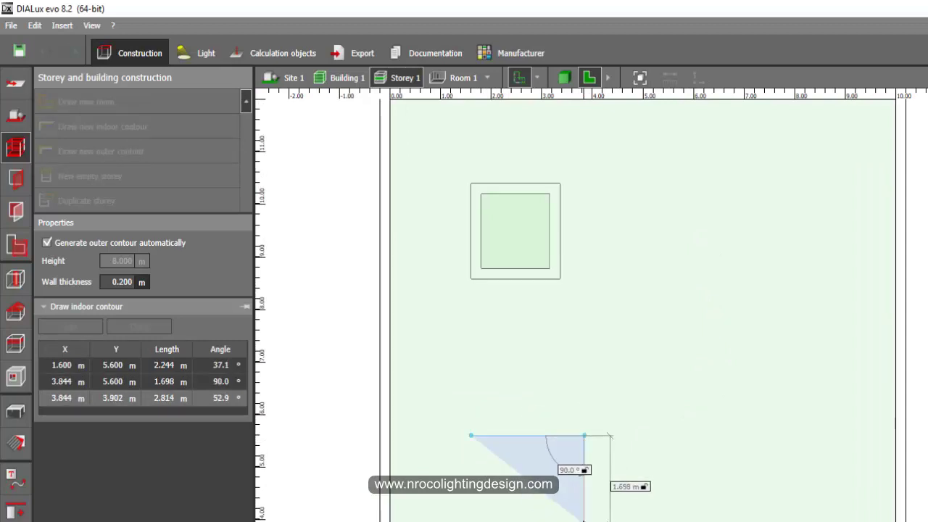
pyautogui.click(584, 517)
pyautogui.click(634, 520)
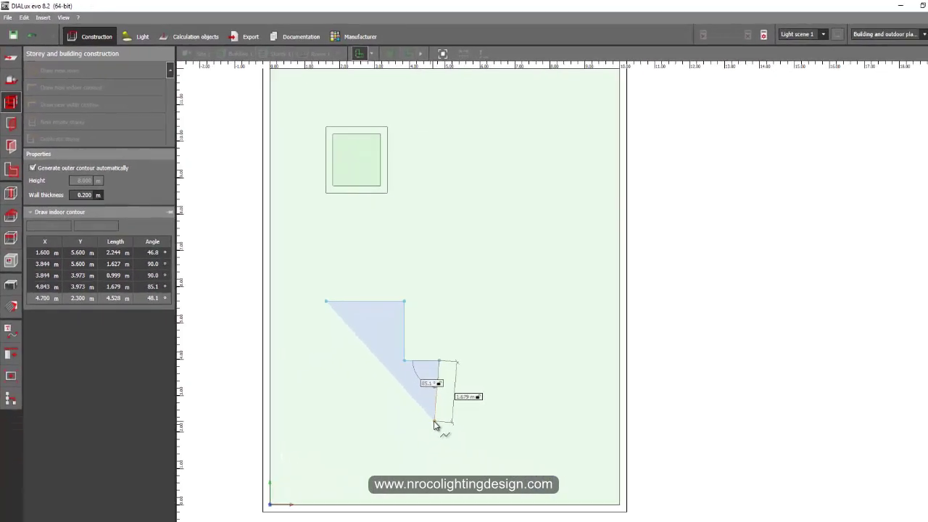
pyautogui.click(426, 411)
pyautogui.click(316, 410)
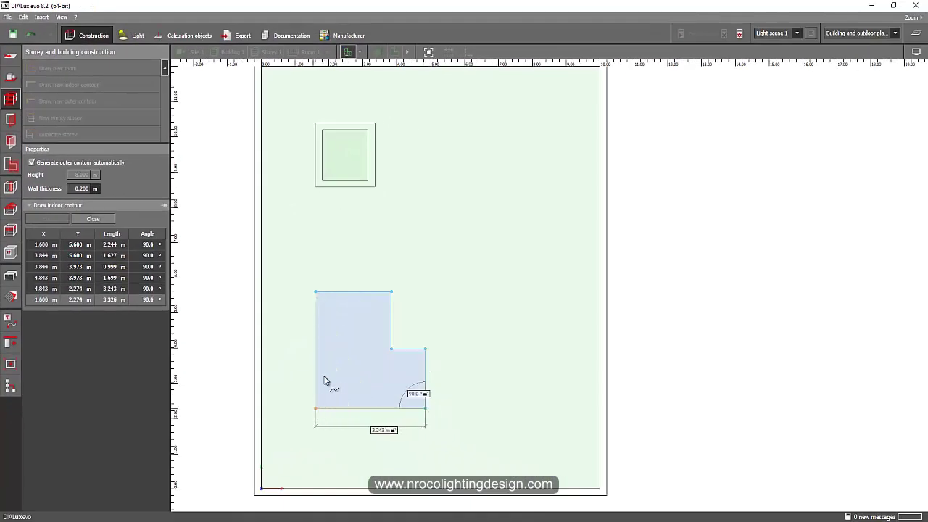
pyautogui.click(363, 335)
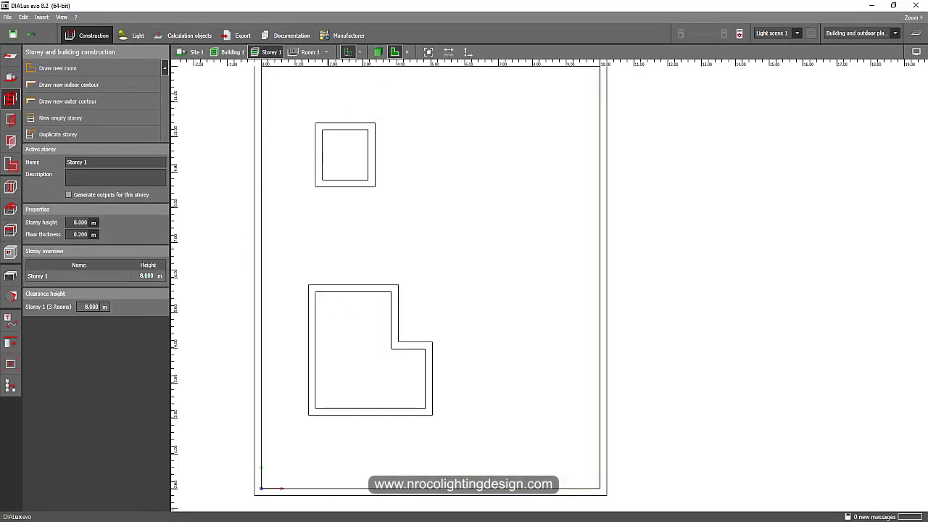
# Show the storey in 3D and examine the two inner rooms from different angles.
pyautogui.click(378, 52)
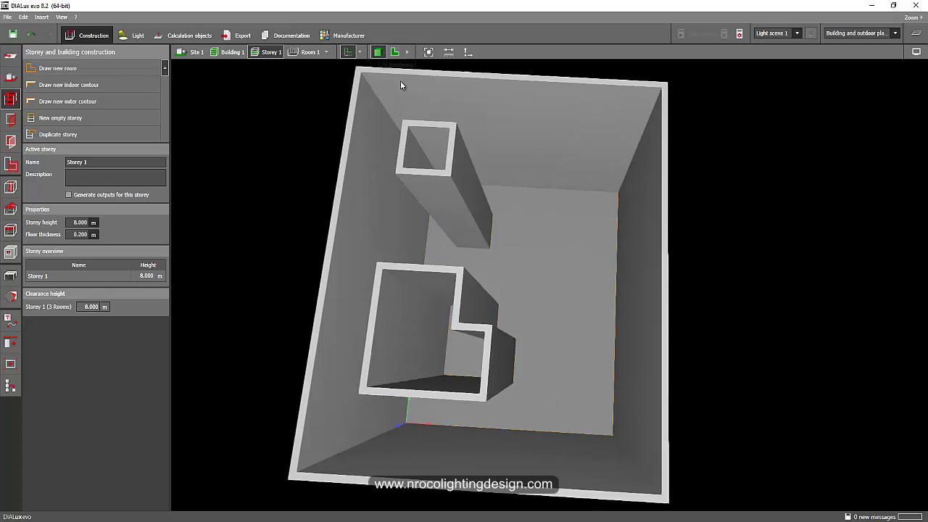
pyautogui.moveTo(278, 172); pyautogui.dragTo(424, 286, button='right')
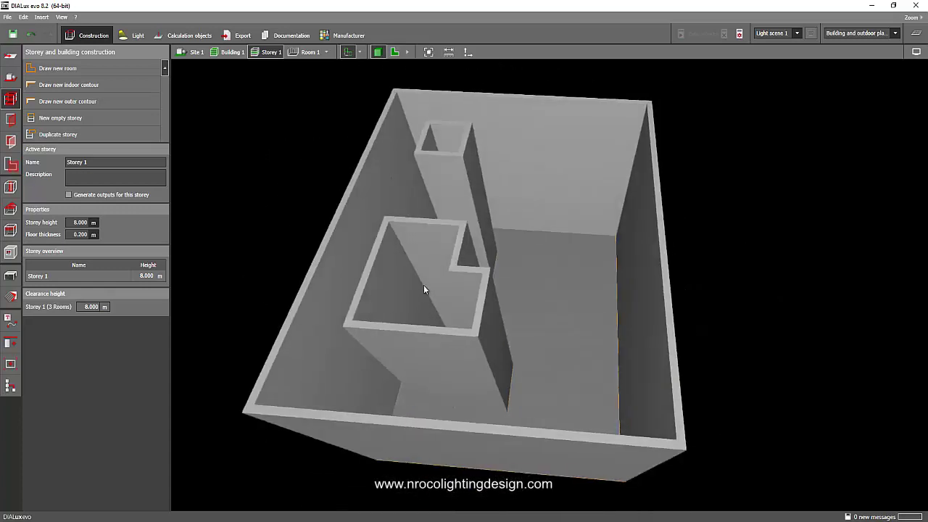
pyautogui.scroll(3, 512, 264)
pyautogui.moveTo(512, 263)
pyautogui.mouseDown(button='right')
pyautogui.moveTo(472, 263)
pyautogui.moveTo(515, 332)
pyautogui.moveTo(456, 337)
pyautogui.moveTo(510, 242)
pyautogui.moveTo(575, 273)
pyautogui.moveTo(646, 348)
pyautogui.moveTo(582, 348)
pyautogui.moveTo(562, 335)
pyautogui.mouseUp(button='right')
pyautogui.scroll(-2, 457, 333)
# Display each of the storey's rooms individually in 3D, ending with Room 3.
pyautogui.click(326, 52)
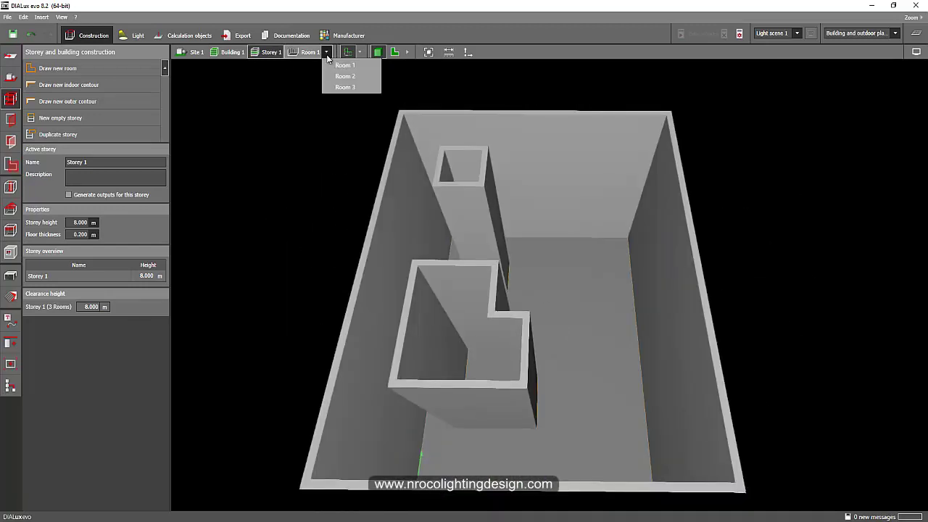
pyautogui.click(339, 65)
pyautogui.moveTo(351, 133); pyautogui.dragTo(293, 93, button='right')
pyautogui.click(327, 53)
pyautogui.click(341, 76)
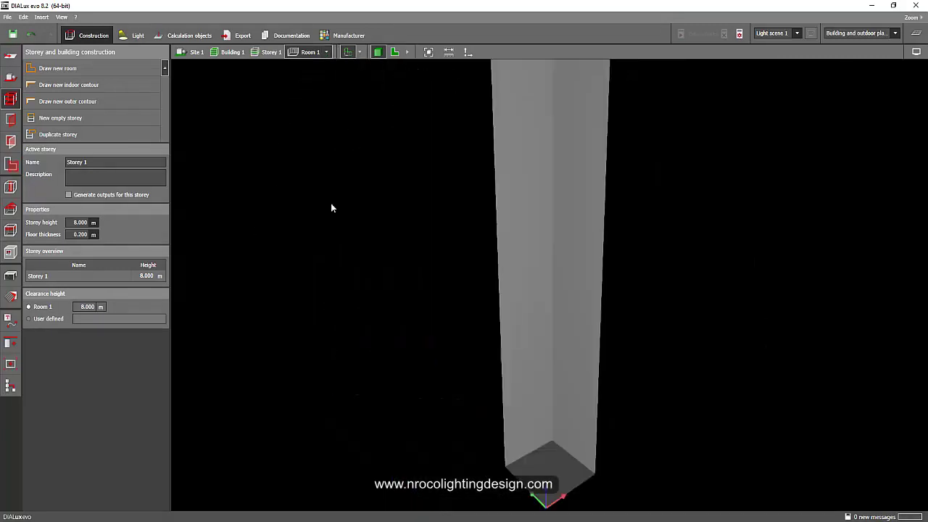
pyautogui.click(327, 53)
pyautogui.click(323, 87)
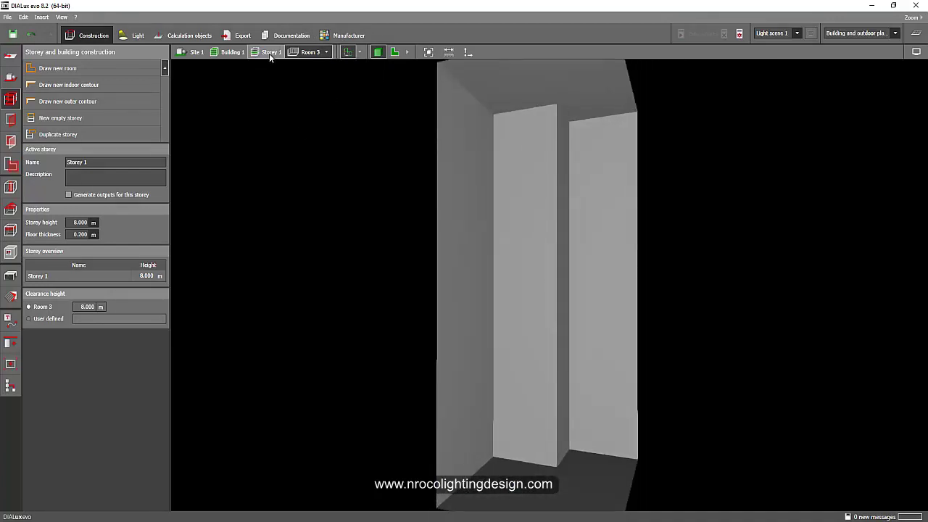
# Return to the whole Storey 1 model and inspect the open tops of both inner rooms.
pyautogui.click(269, 53)
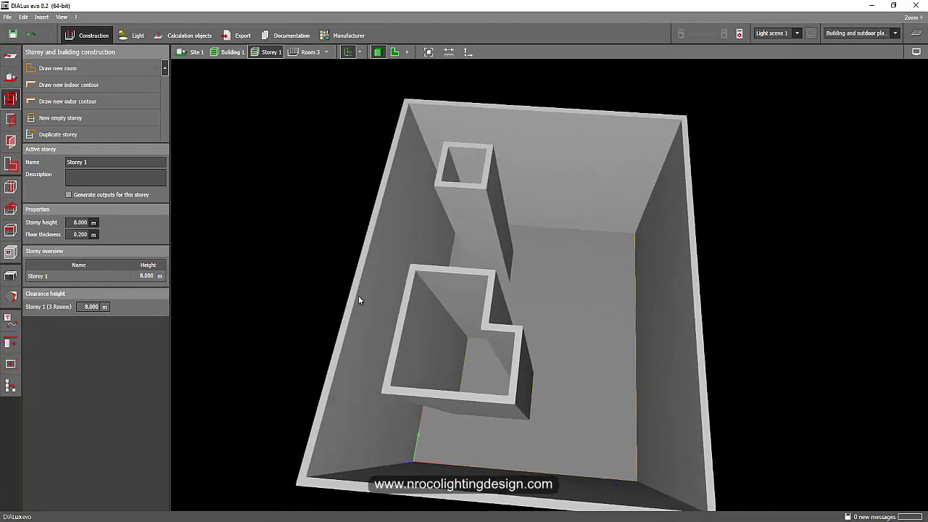
pyautogui.moveTo(358, 296); pyautogui.dragTo(319, 276, button='right')
pyautogui.scroll(4, 425, 219)
pyautogui.moveTo(426, 219); pyautogui.dragTo(387, 222, button='right')
pyautogui.scroll(-4, 392, 220)
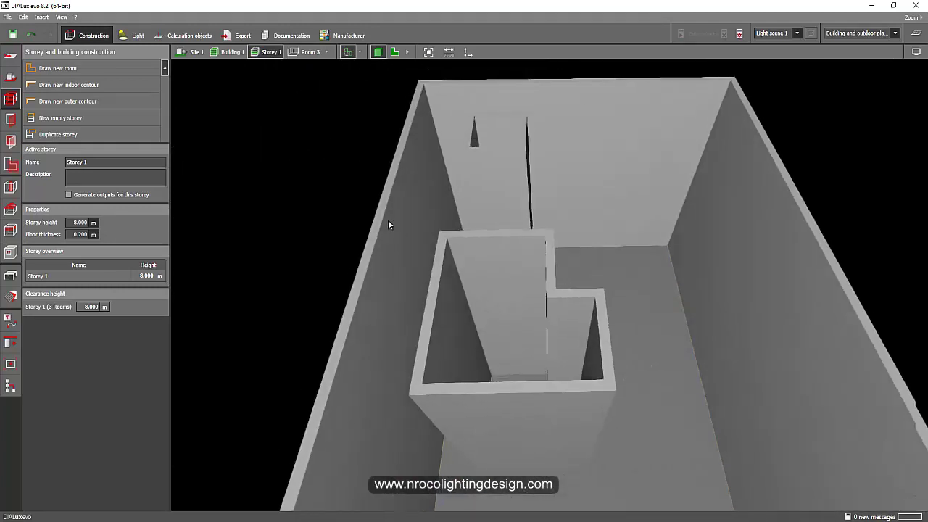
# In the floor plan, draw a ceiling about 1.76 by 1.82 m along the outer contour of the small square room.
pyautogui.click(394, 52)
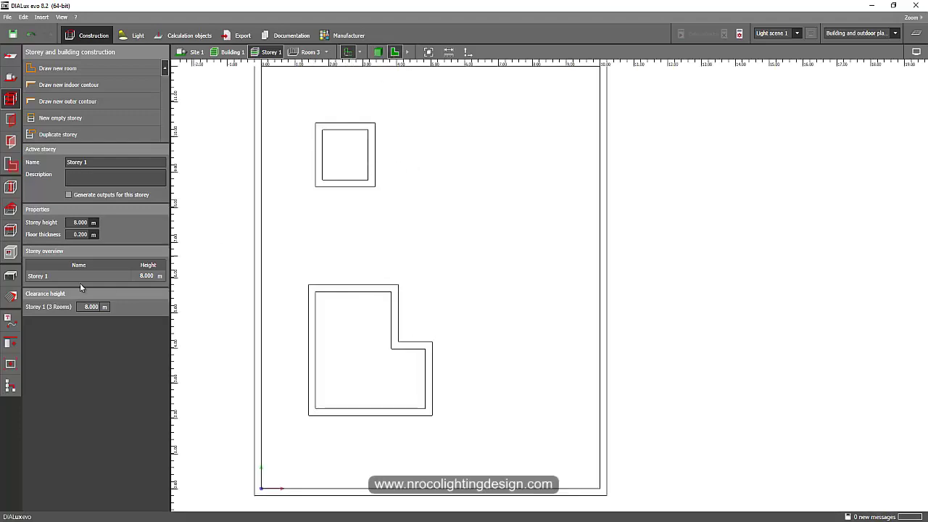
pyautogui.scroll(-1, 370, 227)
pyautogui.moveTo(371, 227); pyautogui.dragTo(404, 258, button='middle')
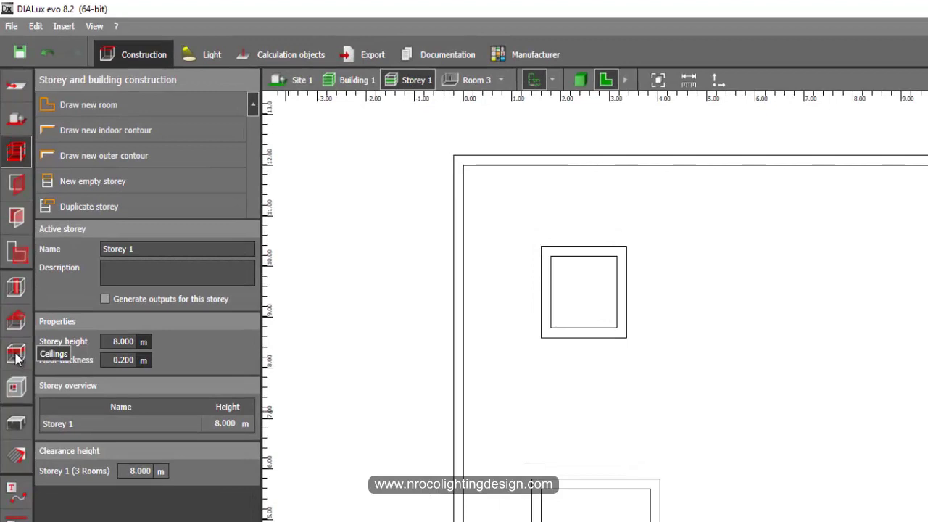
pyautogui.click(15, 354)
pyautogui.click(84, 134)
pyautogui.click(541, 247)
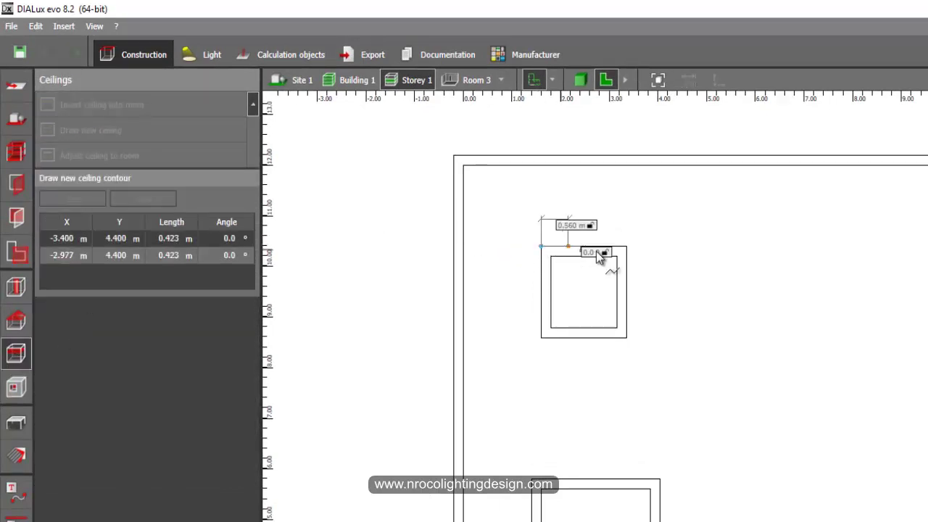
pyautogui.click(627, 246)
pyautogui.click(626, 338)
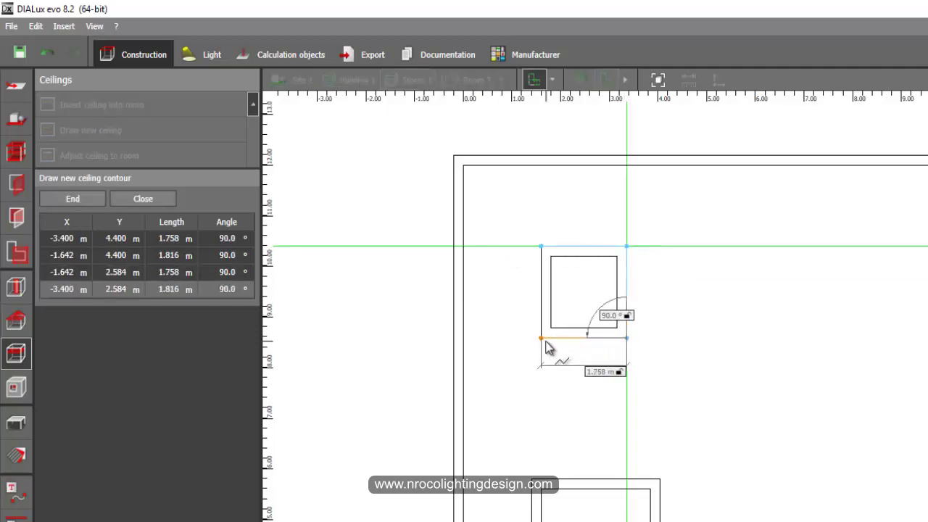
pyautogui.click(542, 339)
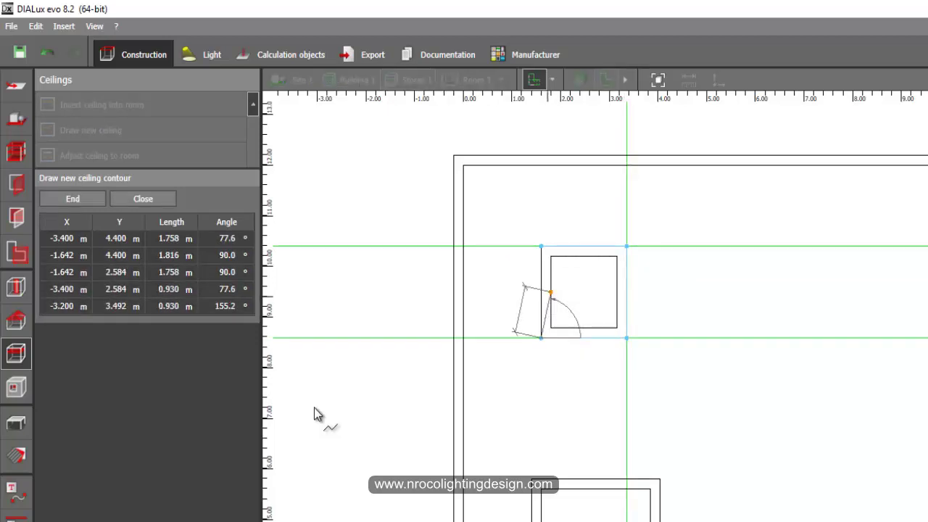
pyautogui.press('Return')
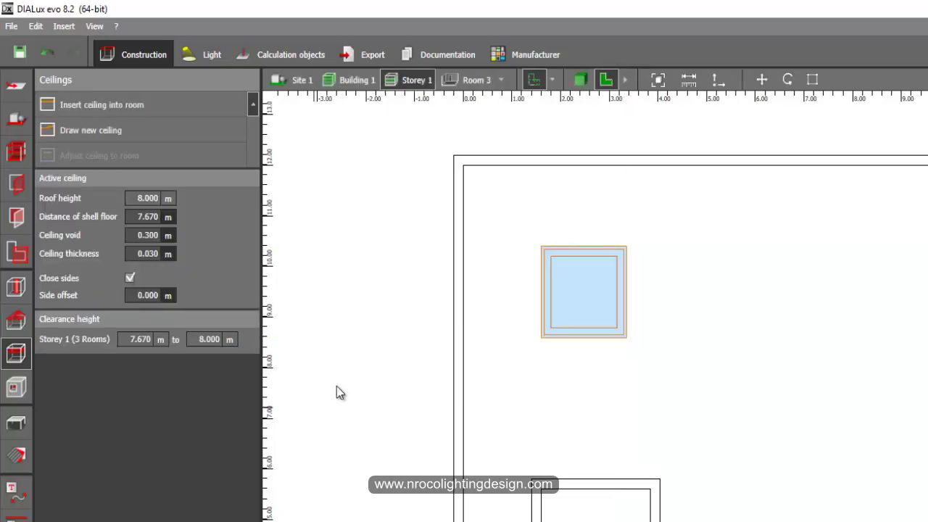
# Disable closed sides for the new ceiling, set its thickness to 0.1 m and inspect it in 3D.
pyautogui.click(128, 279)
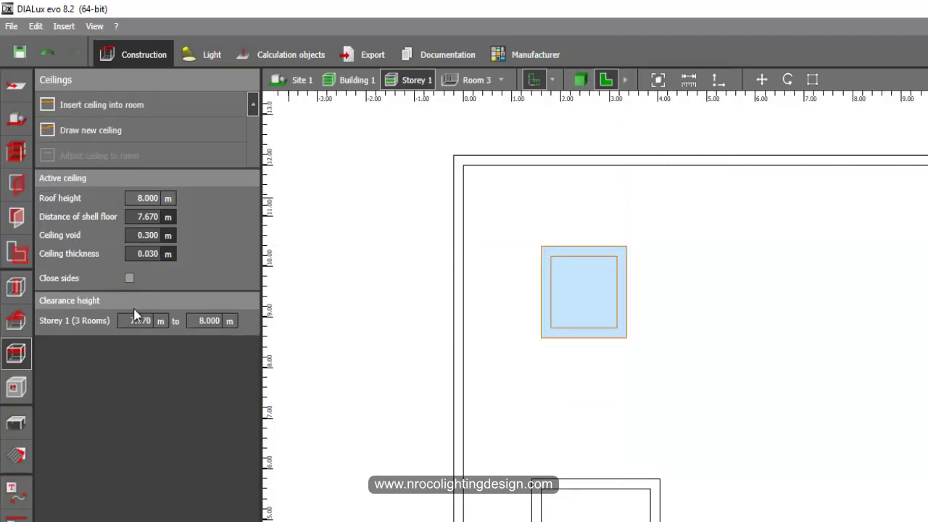
pyautogui.click(146, 255)
pyautogui.write('.1')
pyautogui.click(577, 84)
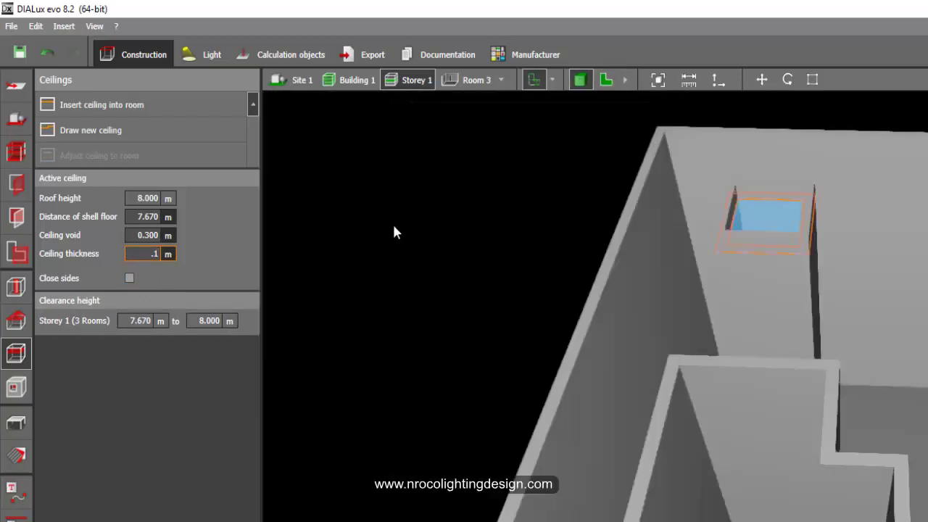
pyautogui.moveTo(383, 251); pyautogui.dragTo(439, 267, button='right')
pyautogui.moveTo(535, 380); pyautogui.dragTo(474, 368, button='right')
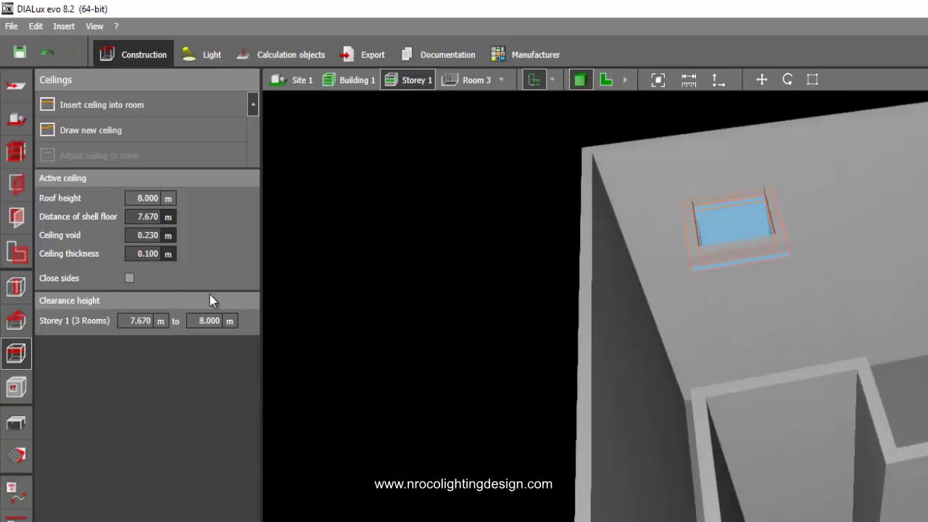
# Set the small square room's ceiling to a shell-floor distance of 3 m and inspect it in 3D.
pyautogui.click(135, 216)
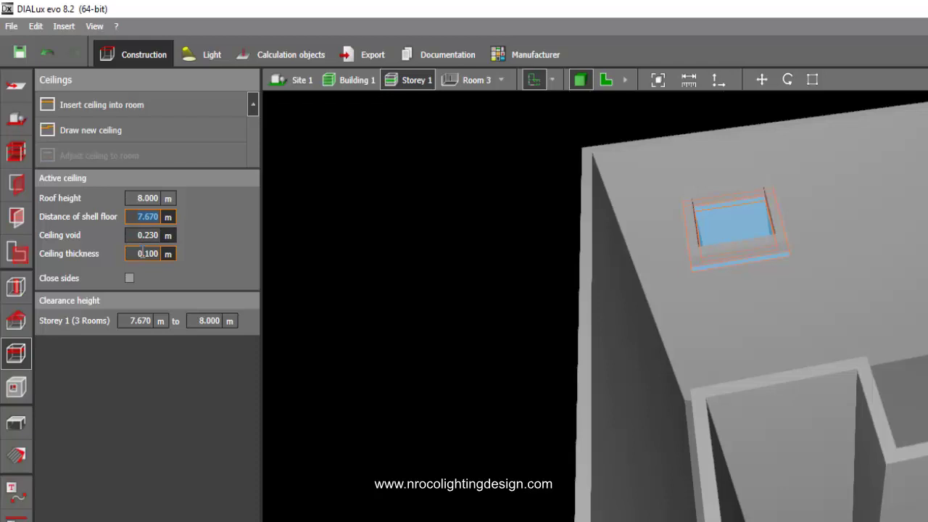
pyautogui.write('3')
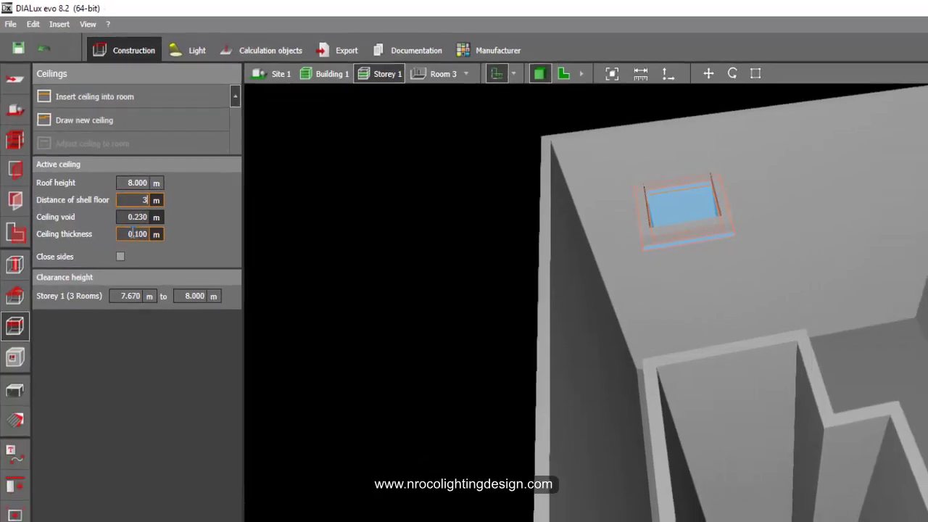
pyautogui.press('Return')
pyautogui.moveTo(508, 346); pyautogui.dragTo(391, 354, button='right')
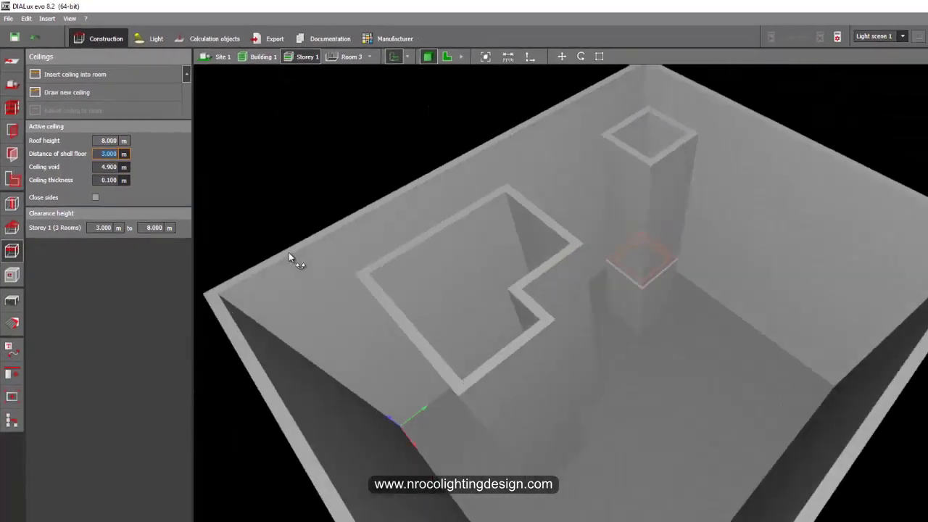
pyautogui.scroll(5, 591, 239)
pyautogui.moveTo(590, 239); pyautogui.dragTo(514, 321, button='right')
pyautogui.moveTo(600, 340); pyautogui.dragTo(589, 301, button='right')
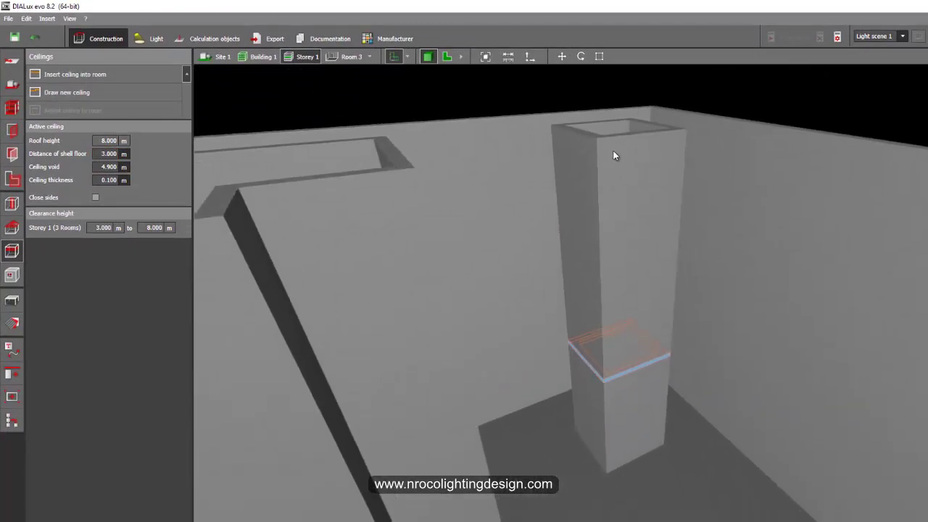
pyautogui.moveTo(466, 311); pyautogui.dragTo(462, 312, button='right')
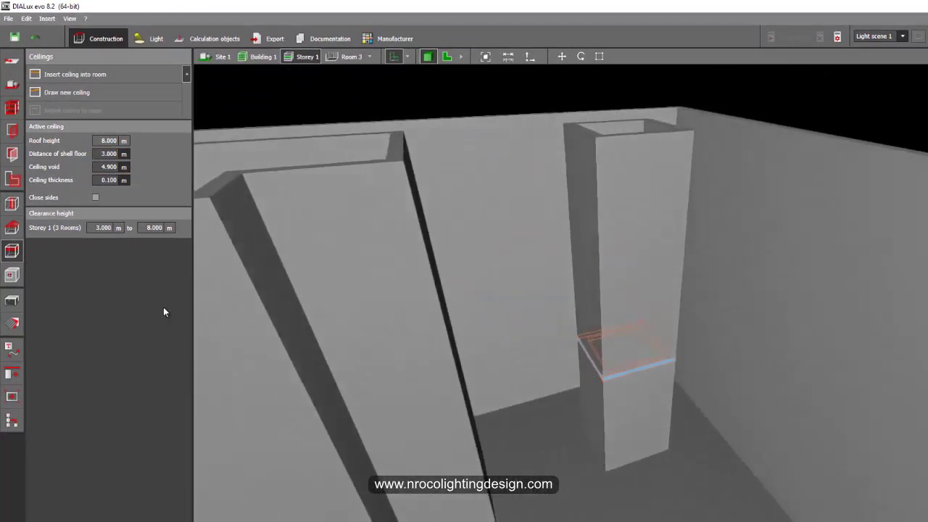
# Draw a rectangular cutout about 1.82 by 4.29 m through the small square room's walls above its ceiling.
pyautogui.click(21, 270)
pyautogui.click(55, 75)
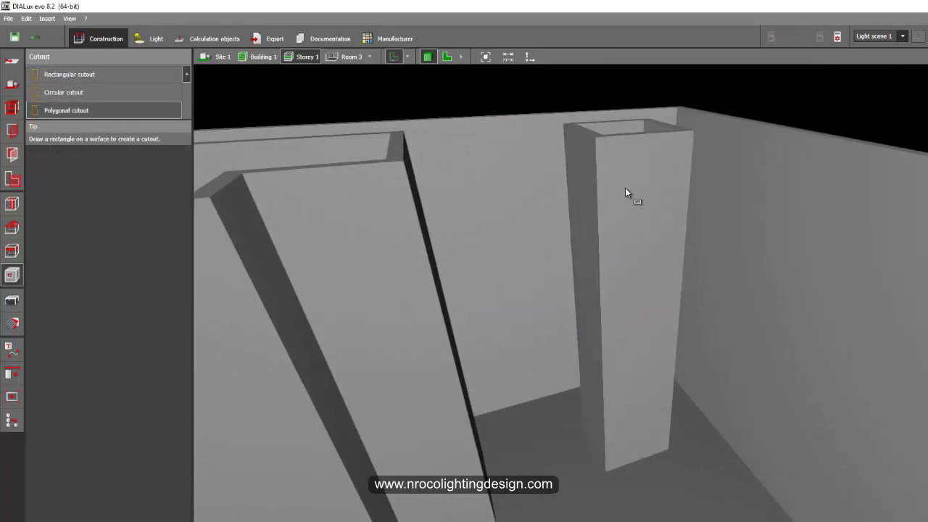
pyautogui.click(597, 148)
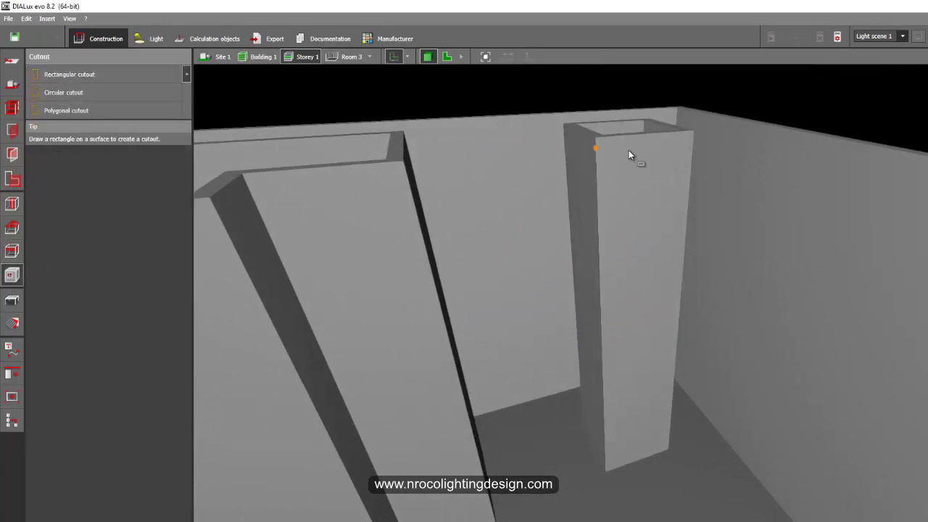
pyautogui.click(694, 140)
pyautogui.click(674, 342)
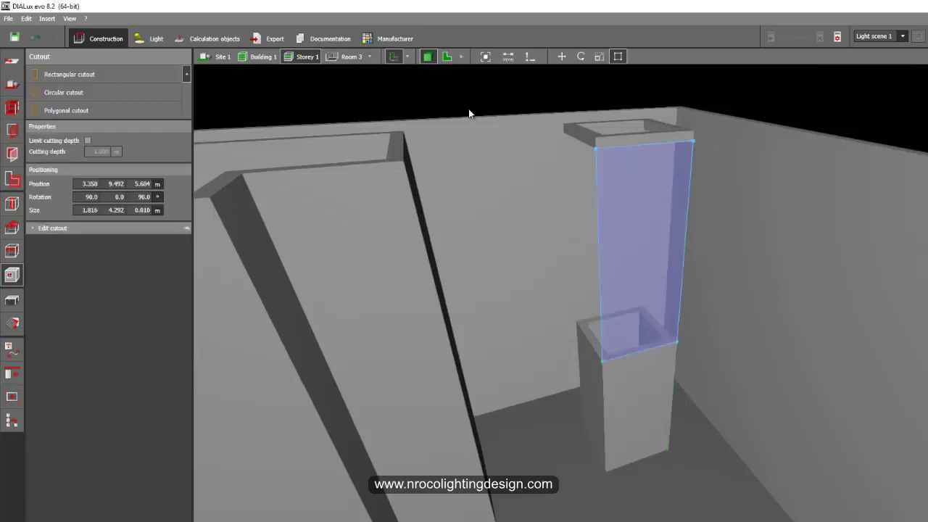
# In the front view, scale the cutout to 4.9 m high so it spans from the wall tops to the ceiling's upper face.
pyautogui.click(461, 56)
pyautogui.click(466, 57)
pyautogui.scroll(6, 512, 116)
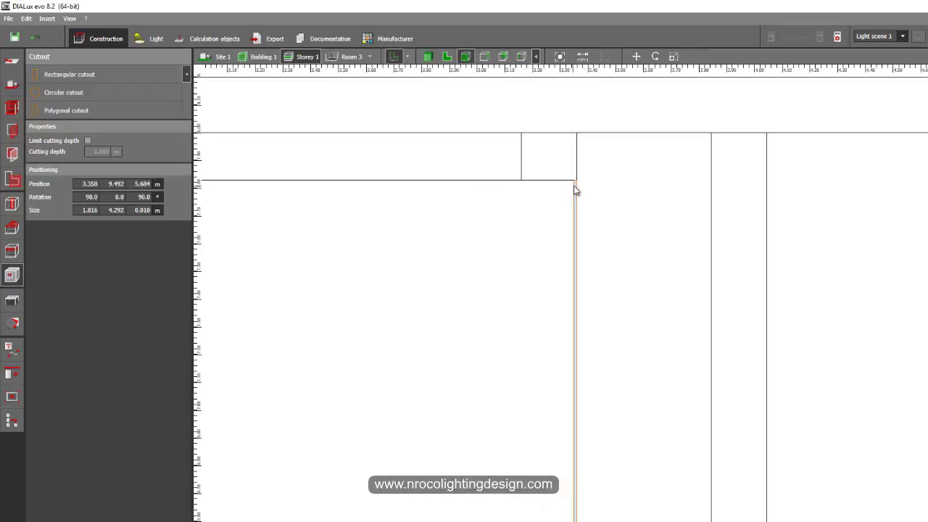
pyautogui.rightClick(576, 190)
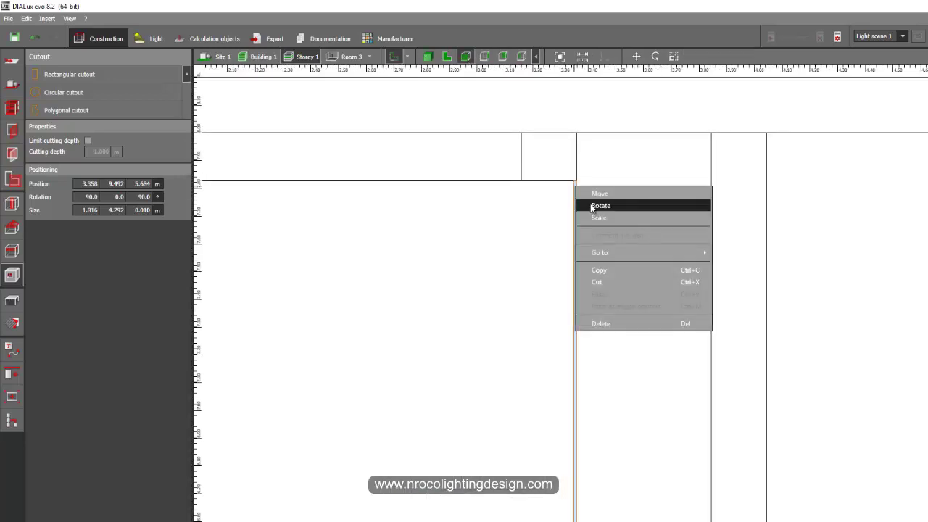
pyautogui.click(591, 216)
pyautogui.moveTo(576, 185); pyautogui.dragTo(581, 134)
pyautogui.scroll(-3, 582, 238)
pyautogui.scroll(6, 572, 240)
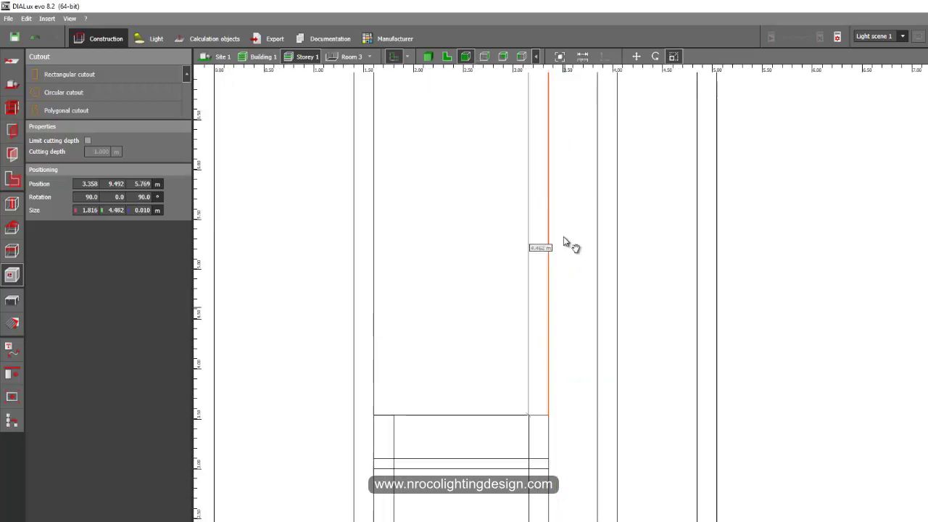
pyautogui.moveTo(549, 189); pyautogui.dragTo(540, 343)
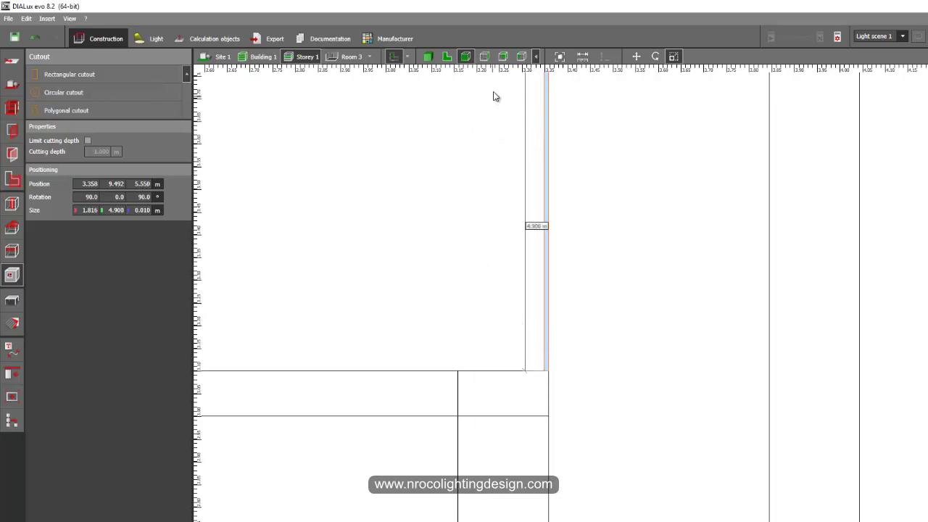
# Check the cutout's extent in a side view and inspect the shortened square room in 3D.
pyautogui.click(485, 56)
pyautogui.scroll(3, 642, 364)
pyautogui.scroll(-3, 641, 364)
pyautogui.click(605, 137)
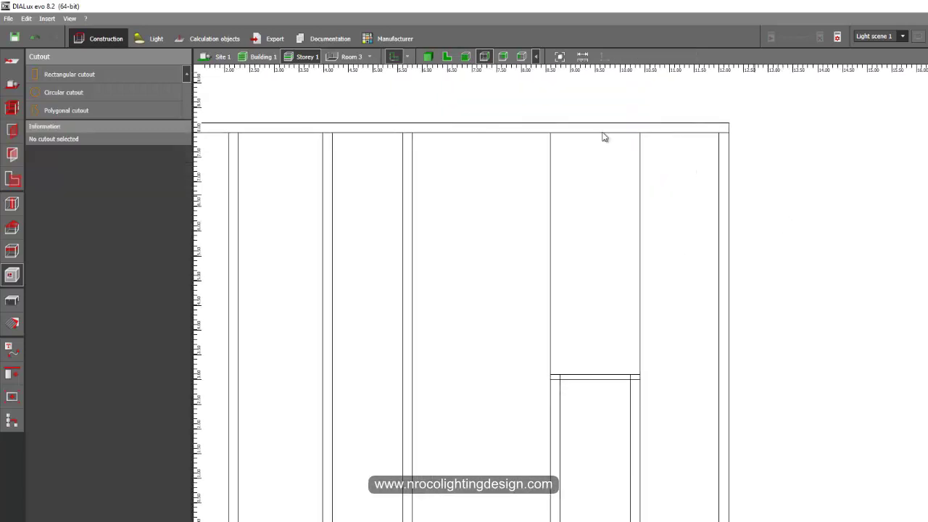
pyautogui.click(429, 57)
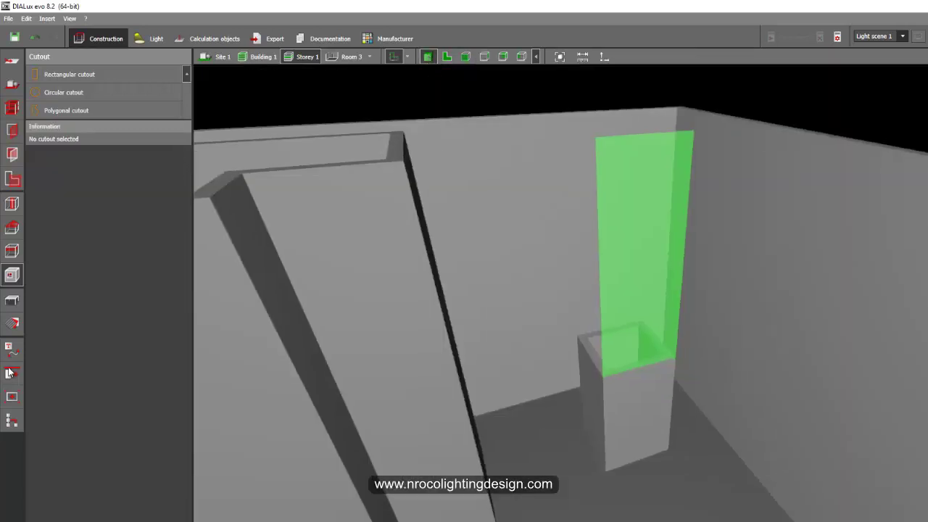
pyautogui.click(12, 300)
pyautogui.moveTo(413, 248); pyautogui.dragTo(519, 334, button='right')
pyautogui.scroll(-2, 358, 194)
pyautogui.scroll(-3, 433, 276)
pyautogui.moveTo(519, 334); pyautogui.dragTo(377, 272, button='middle')
pyautogui.moveTo(377, 271)
pyautogui.mouseDown(button='right')
pyautogui.moveTo(369, 280)
pyautogui.moveTo(377, 287)
pyautogui.mouseUp(button='right')
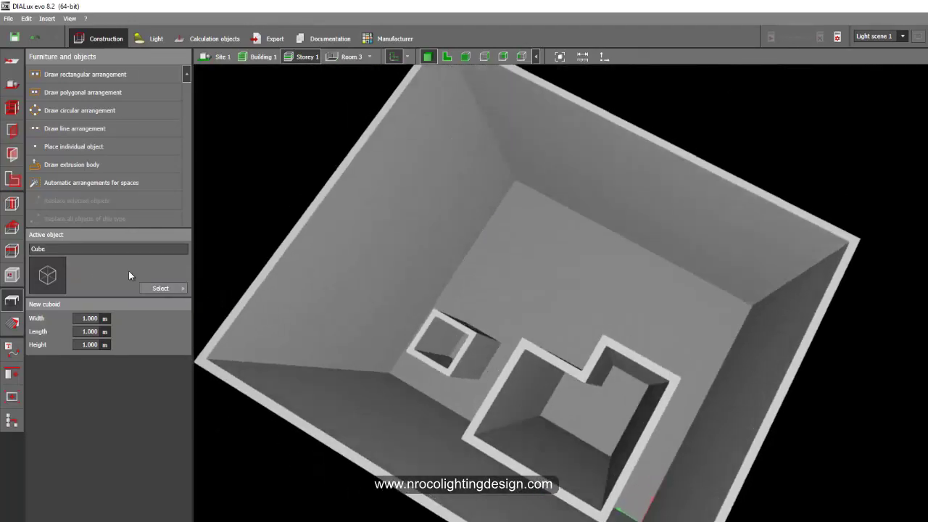
# In the front view, move the small room's ceiling up onto the wall tops, to a shell-floor distance of 3.1 m.
pyautogui.click(13, 251)
pyautogui.moveTo(307, 184)
pyautogui.mouseDown(button='right')
pyautogui.moveTo(324, 177)
pyautogui.moveTo(319, 183)
pyautogui.mouseUp(button='right')
pyautogui.scroll(2, 360, 456)
pyautogui.moveTo(464, 450); pyautogui.dragTo(656, 471, button='right')
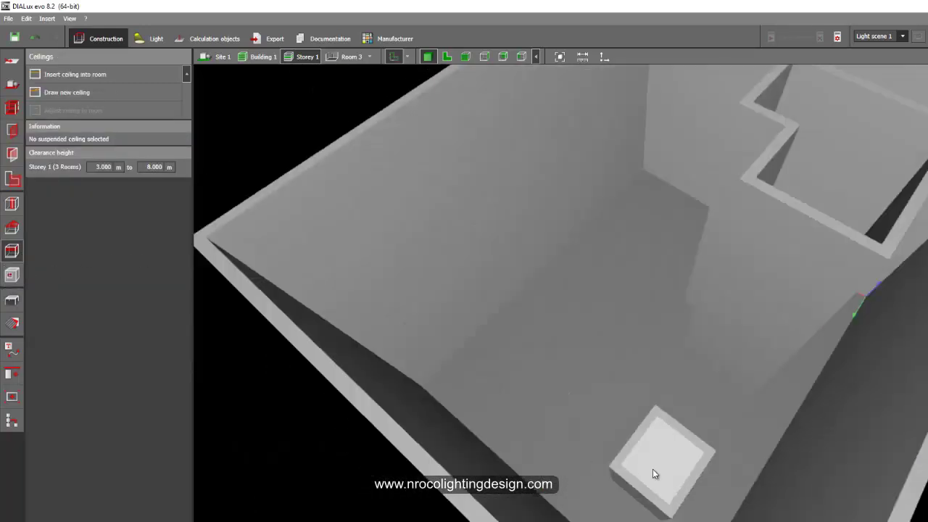
pyautogui.click(653, 469)
pyautogui.moveTo(517, 454); pyautogui.dragTo(440, 104)
pyautogui.click(464, 57)
pyautogui.scroll(-5, 585, 292)
pyautogui.scroll(3, 475, 282)
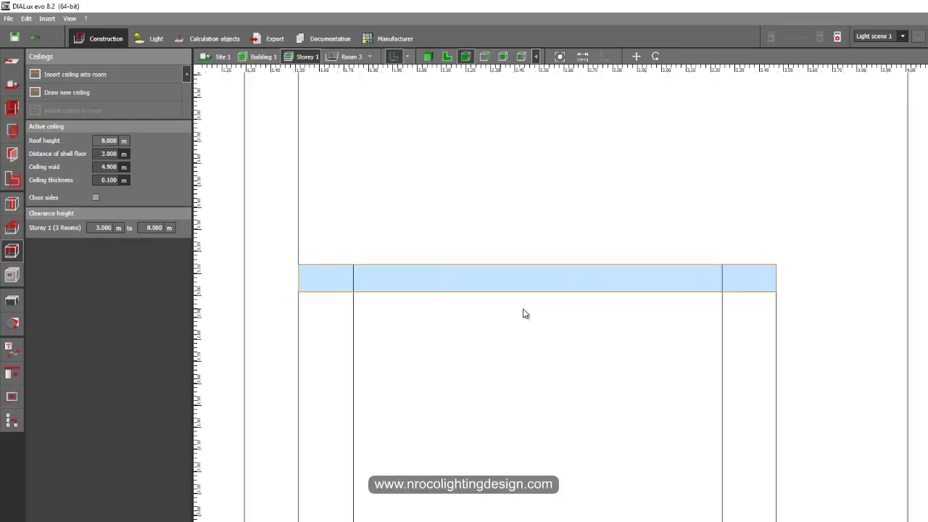
pyautogui.rightClick(516, 283)
pyautogui.click(535, 285)
pyautogui.click(503, 236)
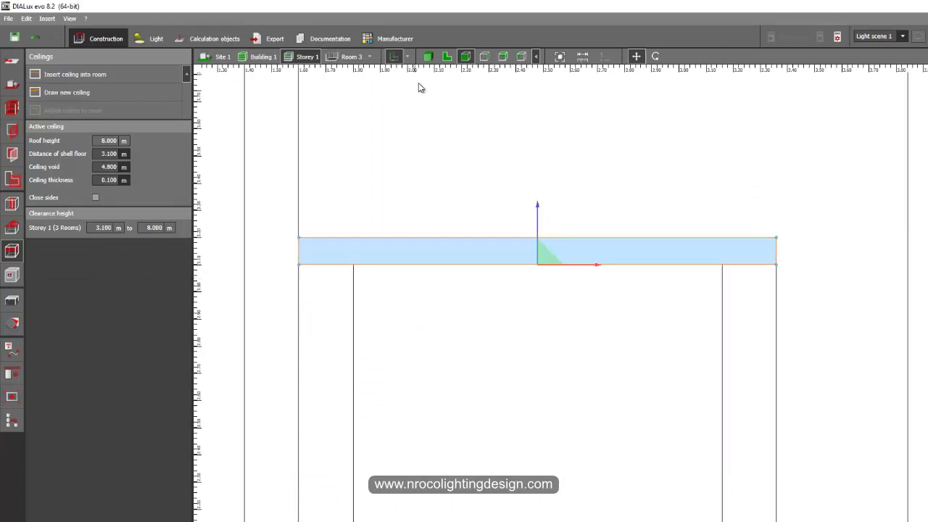
pyautogui.click(428, 56)
pyautogui.moveTo(279, 159); pyautogui.dragTo(386, 357)
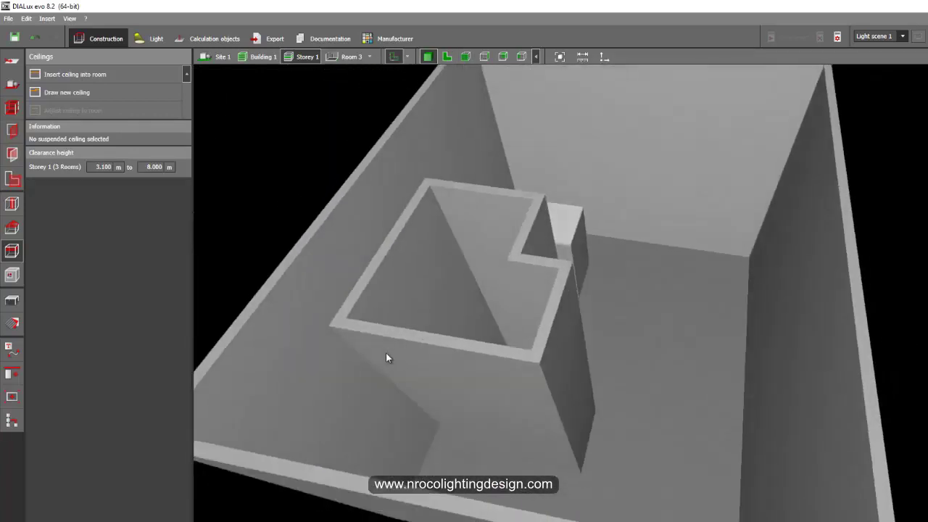
# In the floor plan, draw a new ceiling about 3.64 by 3.73 m along the L-shaped room's outer contour.
pyautogui.click(447, 57)
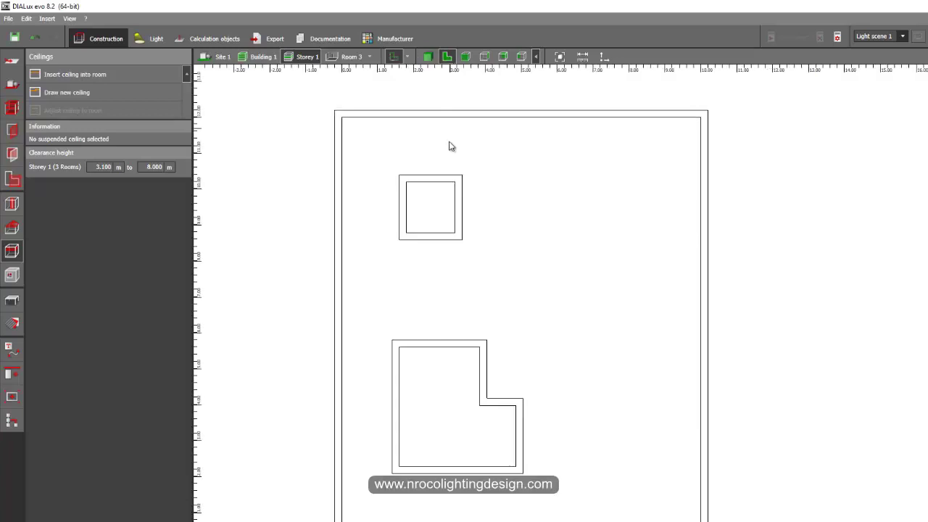
pyautogui.click(84, 93)
pyautogui.click(421, 223)
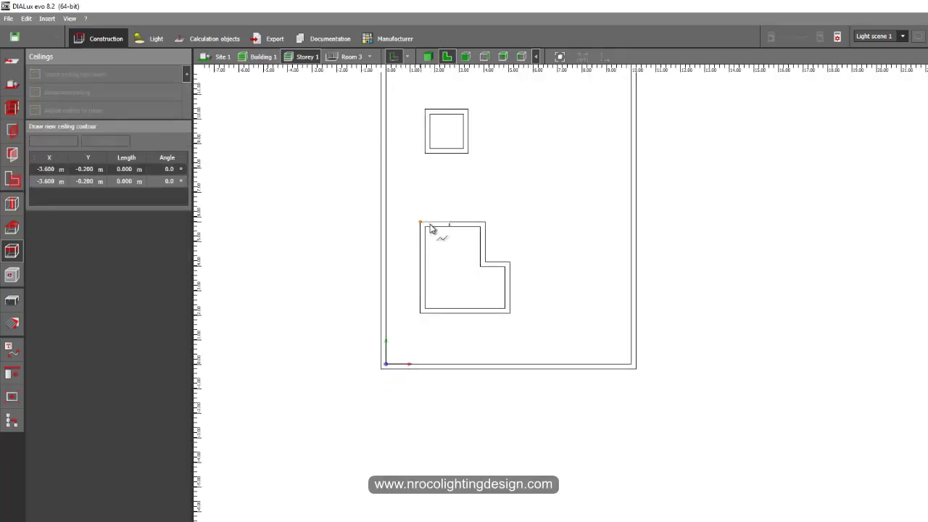
pyautogui.click(485, 222)
pyautogui.click(491, 263)
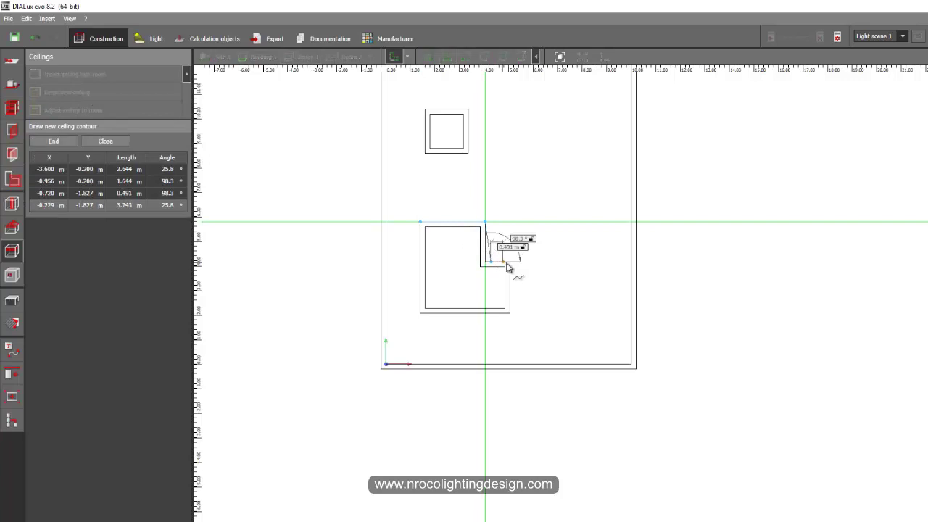
pyautogui.click(510, 262)
pyautogui.click(511, 315)
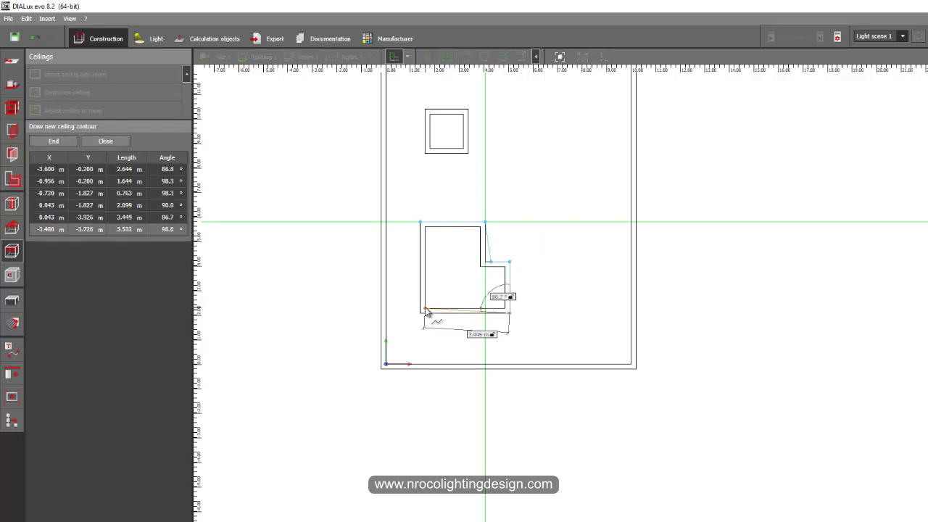
pyautogui.click(422, 312)
pyautogui.click(457, 282)
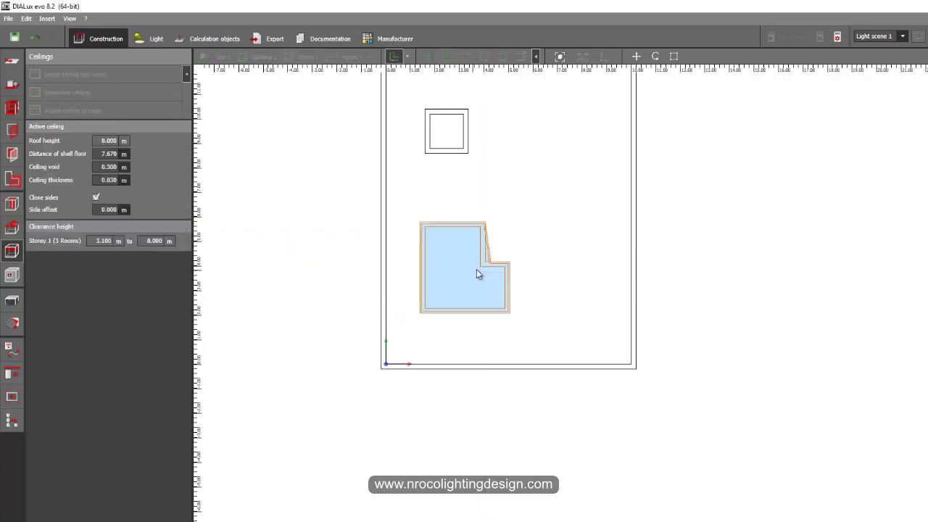
# Edit the new ceiling's polygon so its inner corner point matches the L-shaped room's outer wall corner.
pyautogui.scroll(2, 477, 269)
pyautogui.rightClick(496, 254)
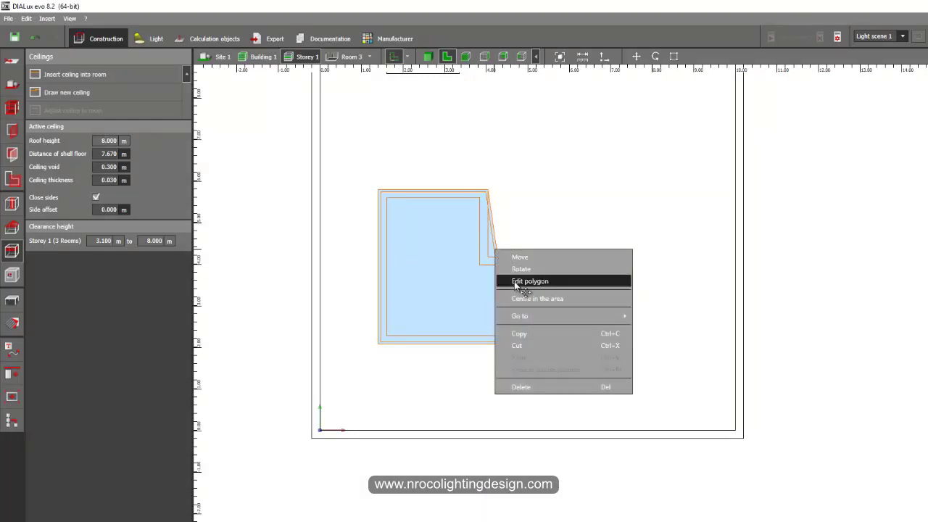
pyautogui.click(523, 280)
pyautogui.moveTo(497, 258); pyautogui.dragTo(488, 256)
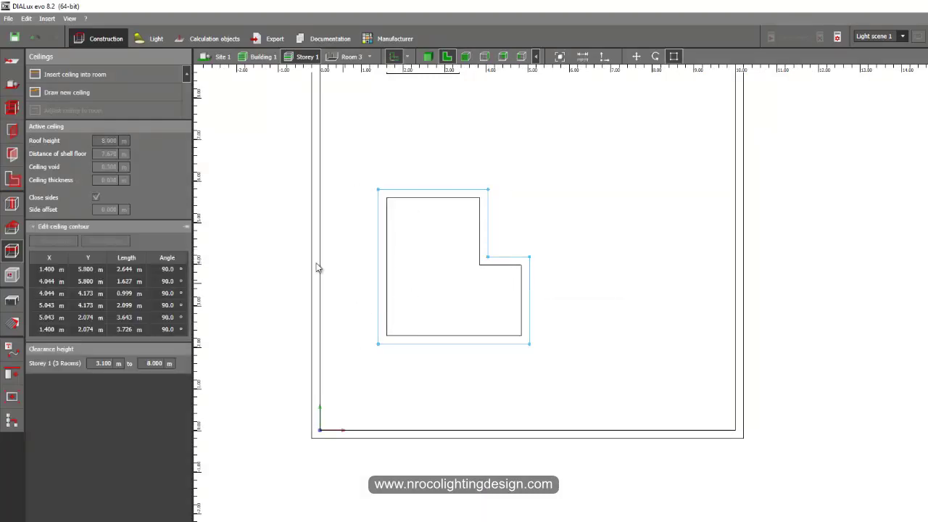
pyautogui.click(265, 237)
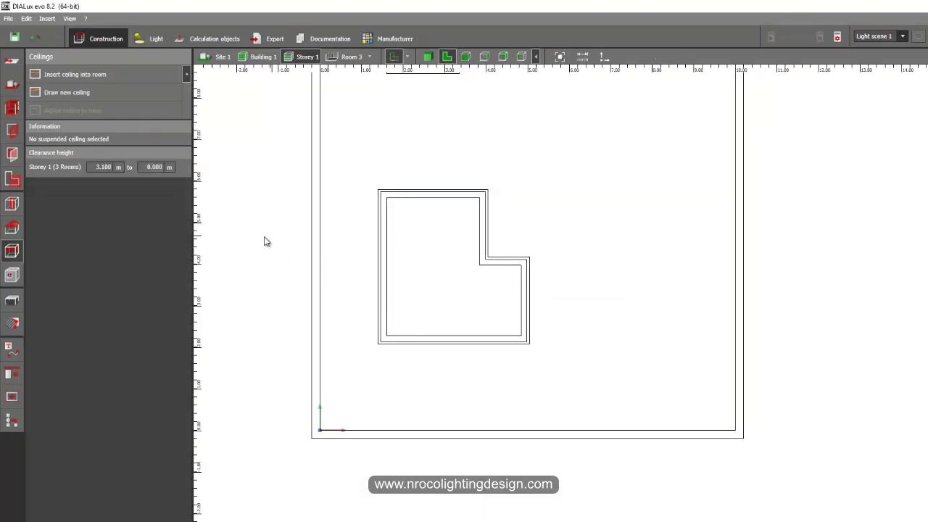
# In 3D, set the L-shaped ceiling's distance of shell floor to 4 m.
pyautogui.click(430, 56)
pyautogui.moveTo(427, 207); pyautogui.dragTo(452, 202, button='right')
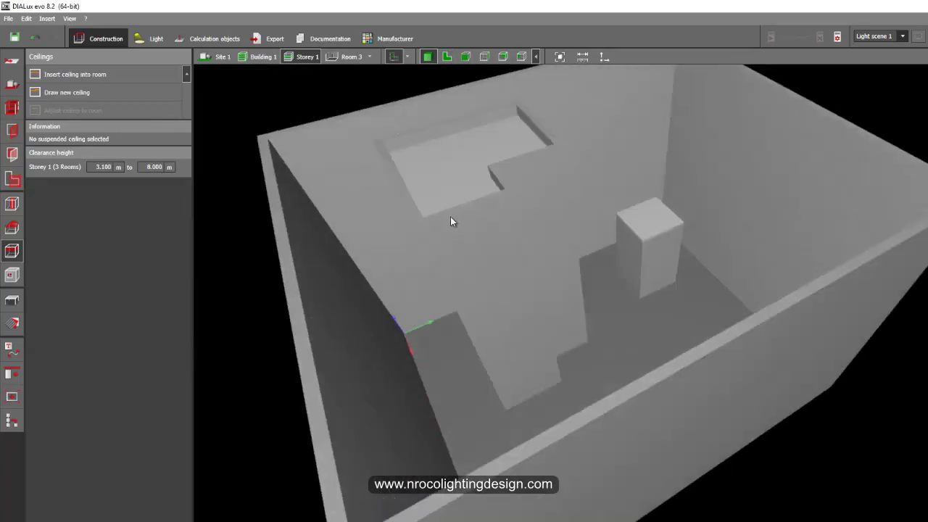
pyautogui.click(450, 217)
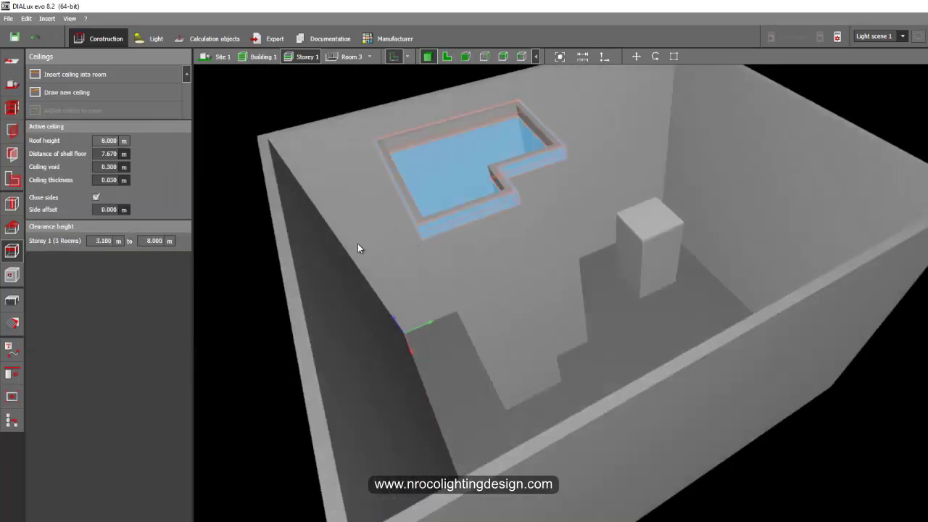
pyautogui.click(108, 154)
pyautogui.press('Return')
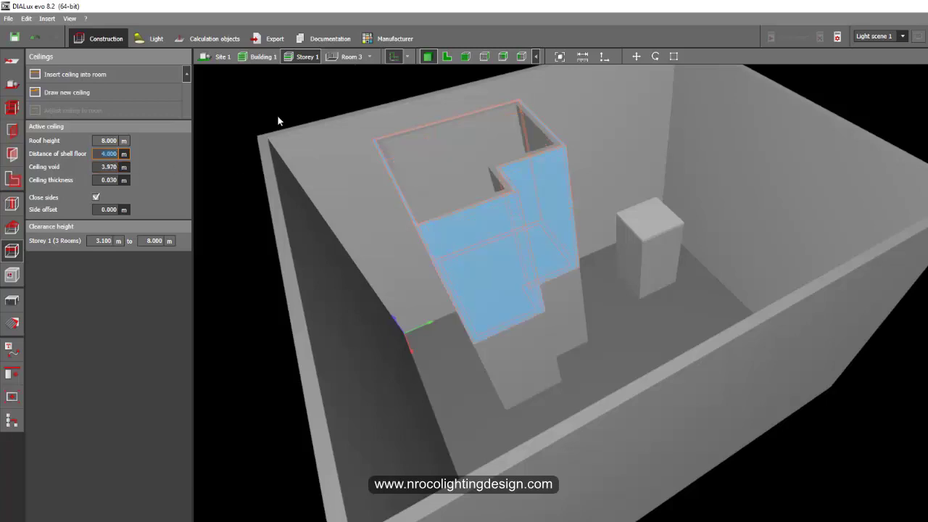
# Disable closed sides for the L-shaped ceiling, set its thickness to 0.1 m and inspect the room in 3D.
pyautogui.click(96, 197)
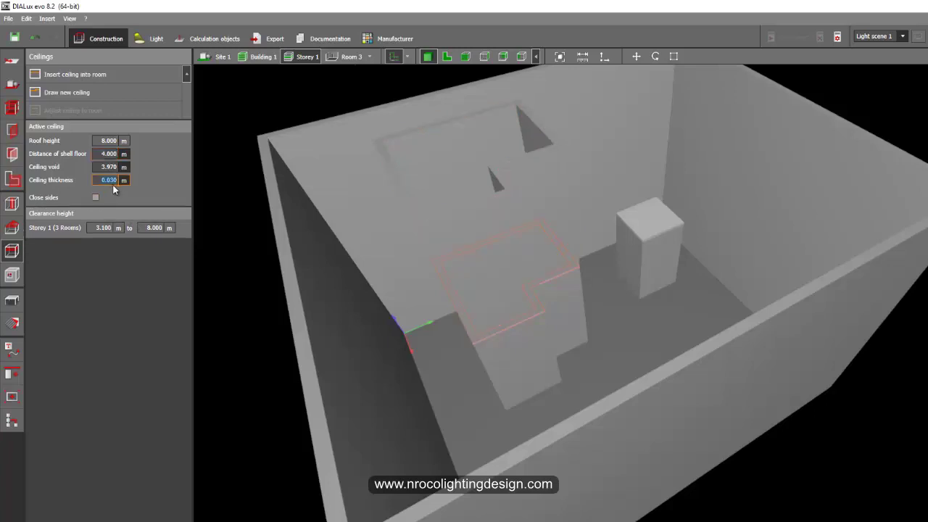
pyautogui.write('.1')
pyautogui.press('Return')
pyautogui.click(246, 119)
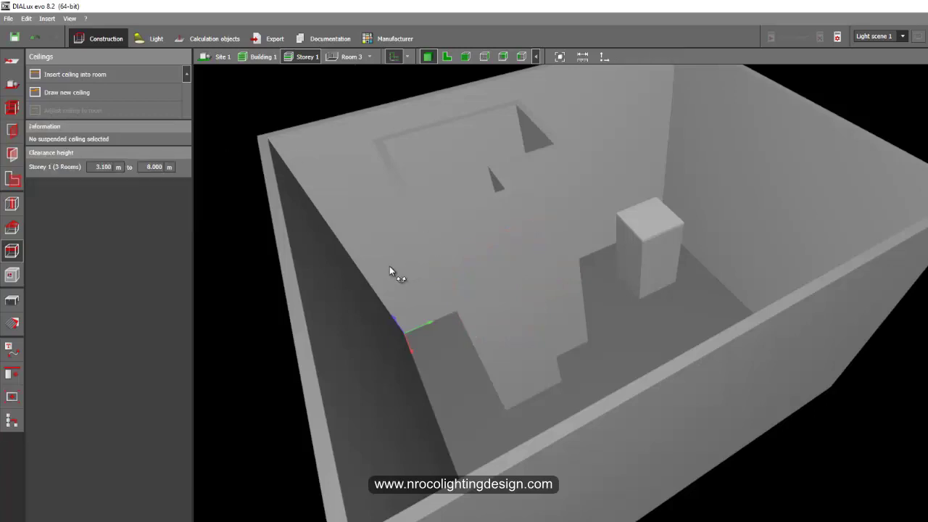
pyautogui.moveTo(389, 266); pyautogui.dragTo(406, 294, button='right')
pyautogui.moveTo(407, 293); pyautogui.dragTo(462, 289)
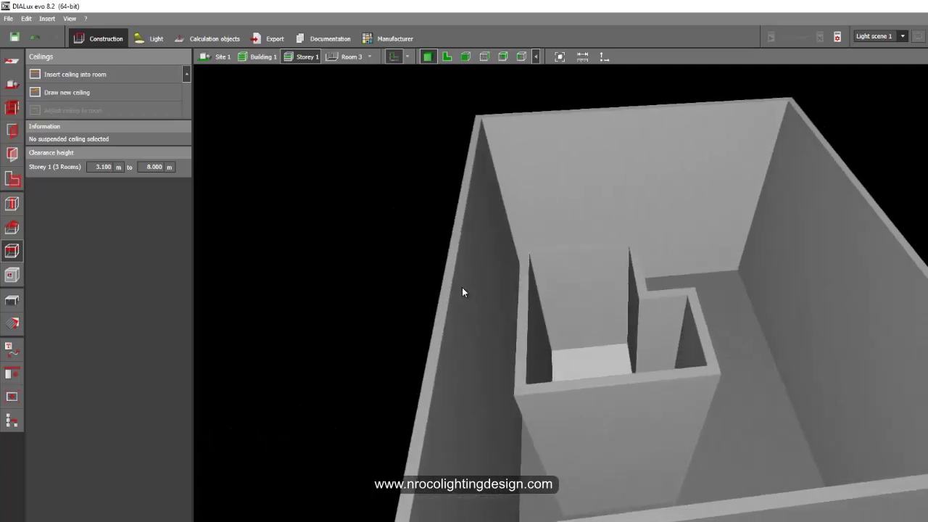
# Draw a rectangular cutout about 3.46 by 3.61 m on the upper part of the L-shaped room's longest front wall.
pyautogui.click(16, 282)
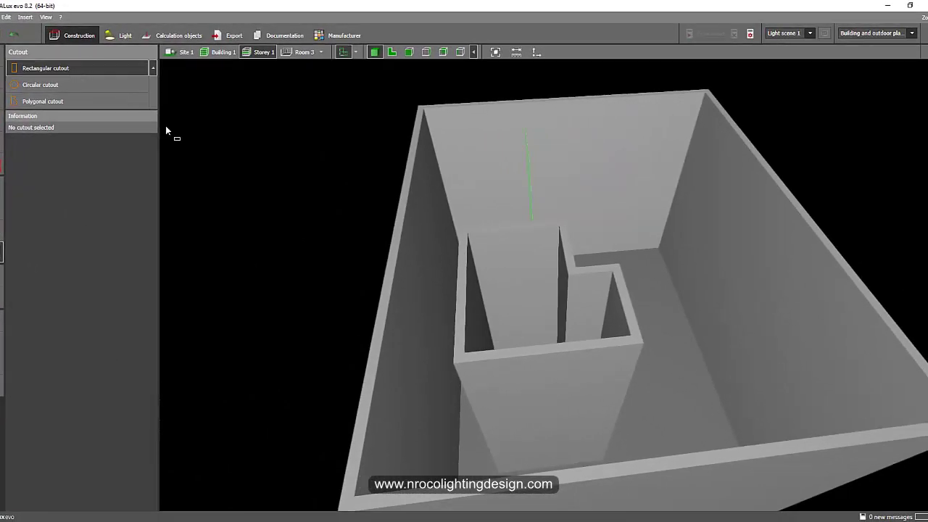
pyautogui.click(469, 375)
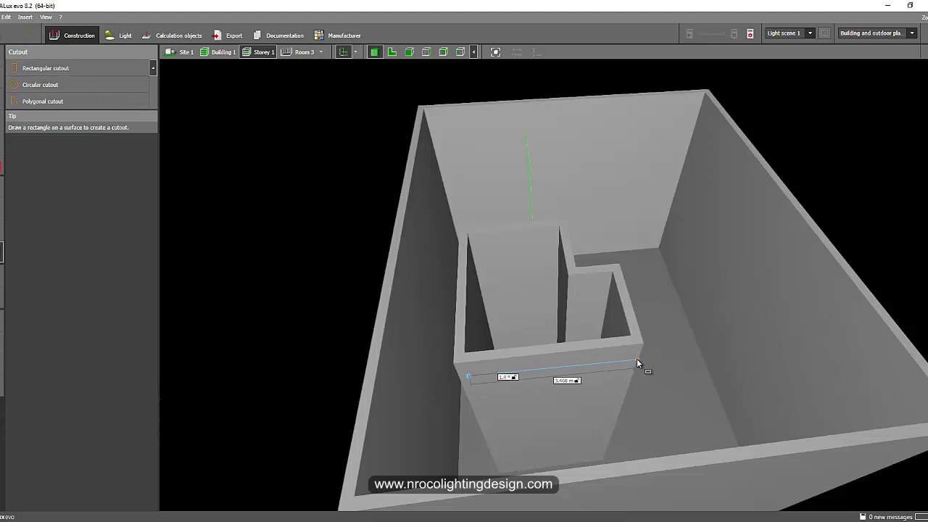
pyautogui.click(638, 358)
pyautogui.click(613, 422)
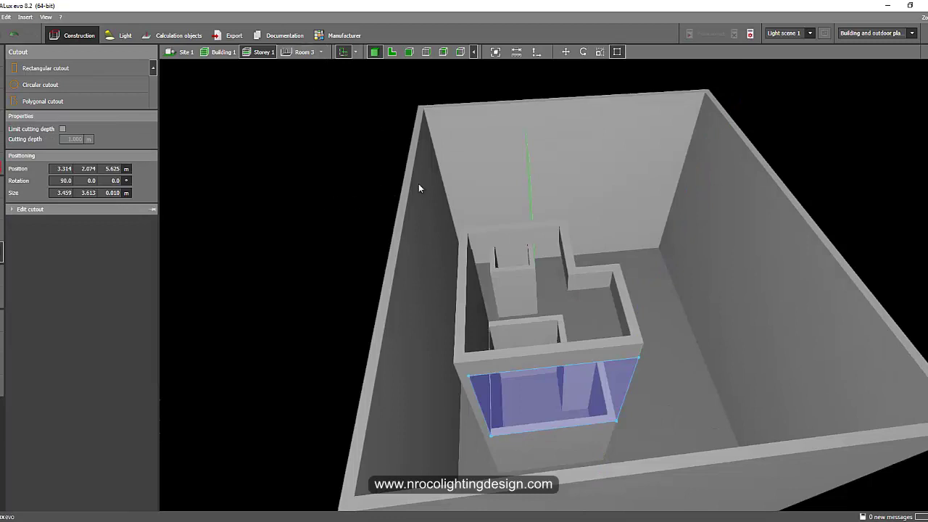
# In the front view, move the new cutout's two upper corners up to the top edge of the wall.
pyautogui.scroll(-2, 352, 137)
pyautogui.moveTo(350, 138); pyautogui.dragTo(323, 90, button='middle')
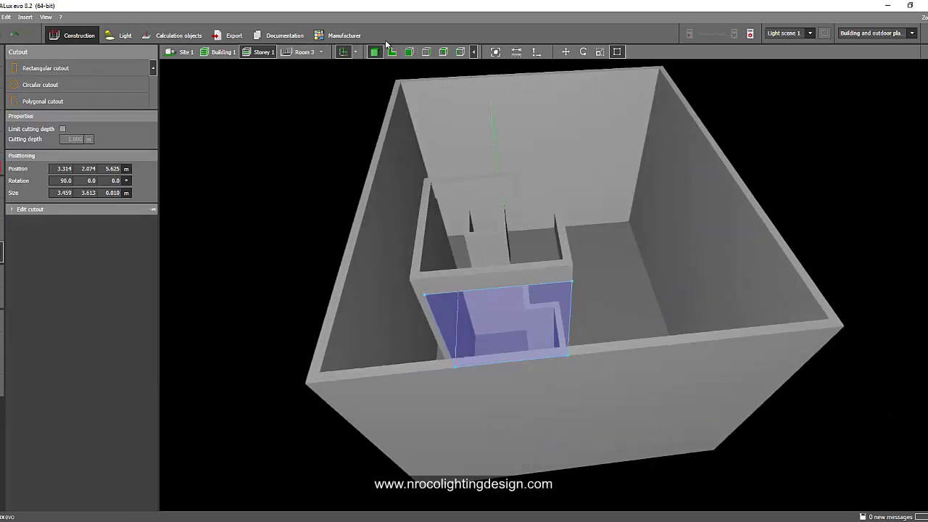
pyautogui.click(409, 52)
pyautogui.scroll(-2, 476, 240)
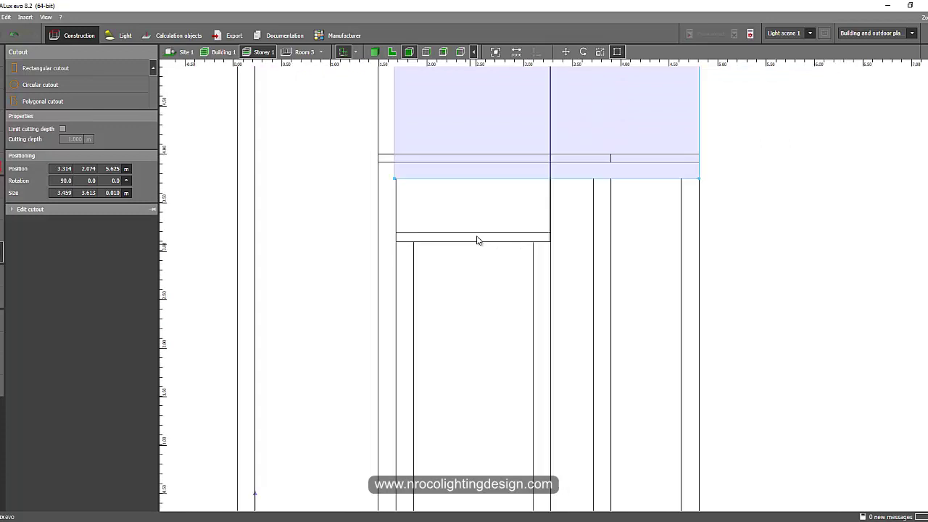
pyautogui.scroll(-2, 518, 233)
pyautogui.moveTo(501, 176); pyautogui.dragTo(467, 306, button='middle')
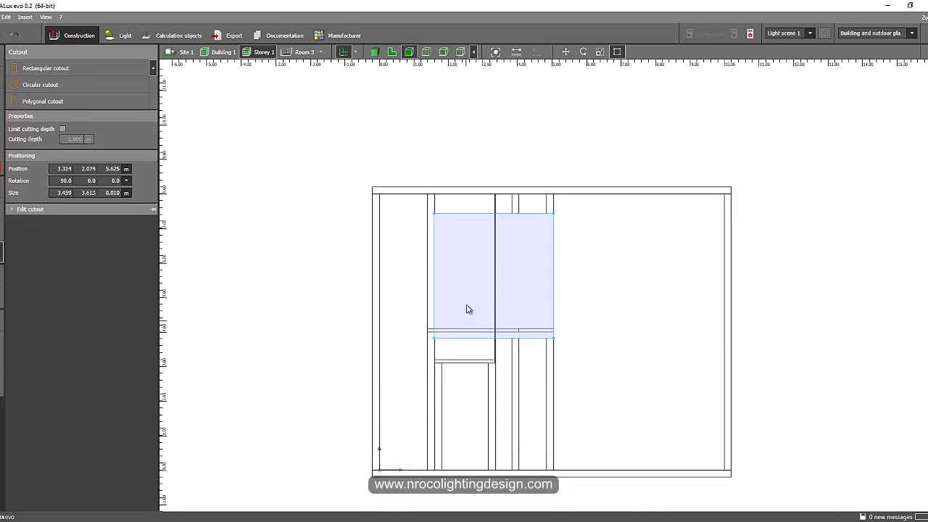
pyautogui.scroll(2, 461, 217)
pyautogui.moveTo(400, 203); pyautogui.dragTo(400, 173)
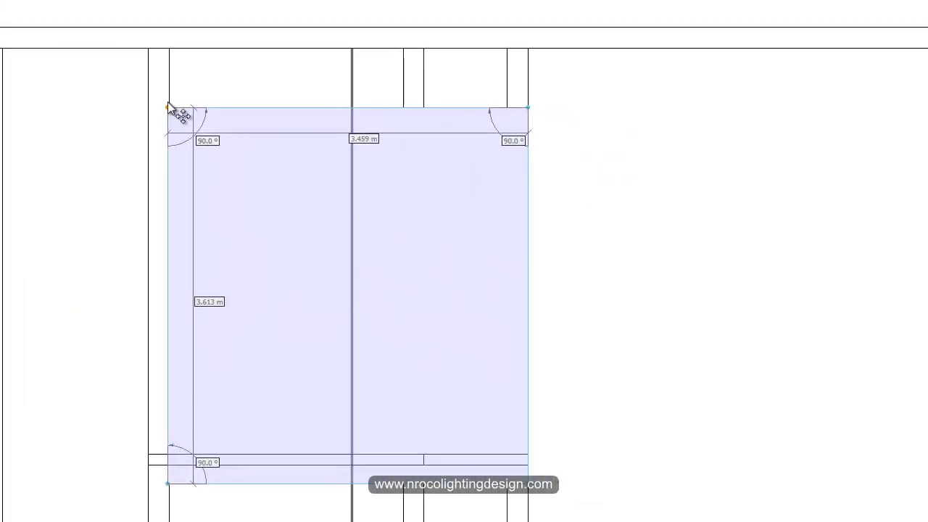
pyautogui.moveTo(168, 49)
pyautogui.mouseDown()
pyautogui.moveTo(166, 60)
pyautogui.moveTo(169, 48)
pyautogui.mouseUp()
pyautogui.moveTo(528, 107); pyautogui.dragTo(528, 48)
# Move the cutout's lower corners to the ceiling level, align its left corners with the outer wall edge and check the rooms in 3D.
pyautogui.moveTo(159, 328); pyautogui.dragTo(160, 298)
pyautogui.moveTo(516, 320); pyautogui.dragTo(515, 298)
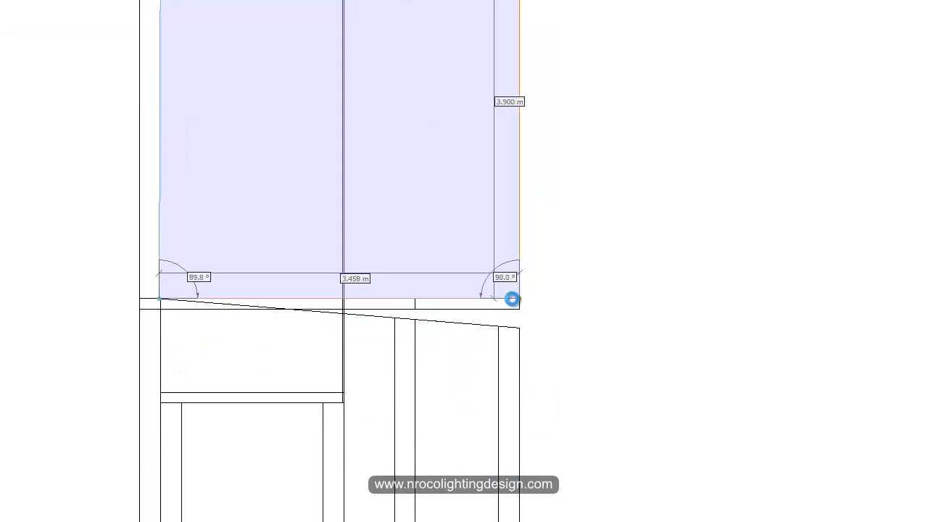
pyautogui.moveTo(159, 298); pyautogui.dragTo(140, 298)
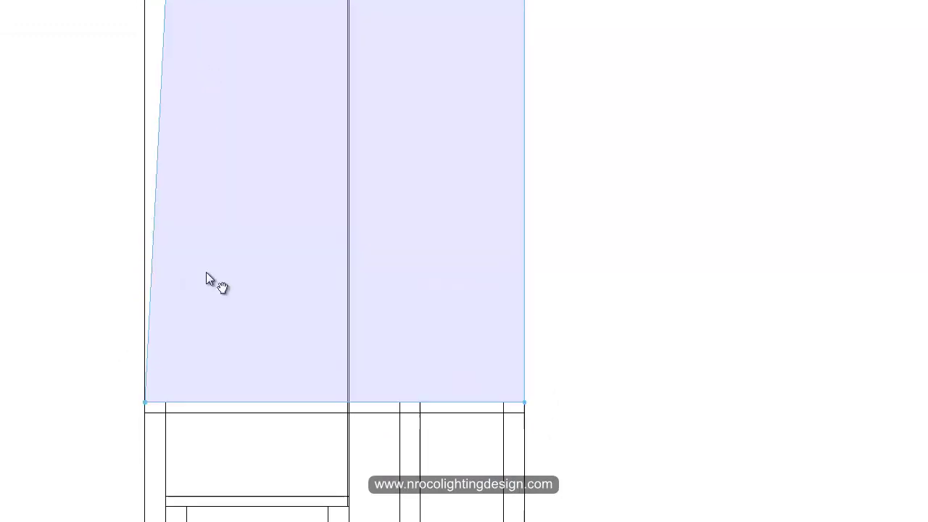
pyautogui.moveTo(170, 127); pyautogui.dragTo(153, 126)
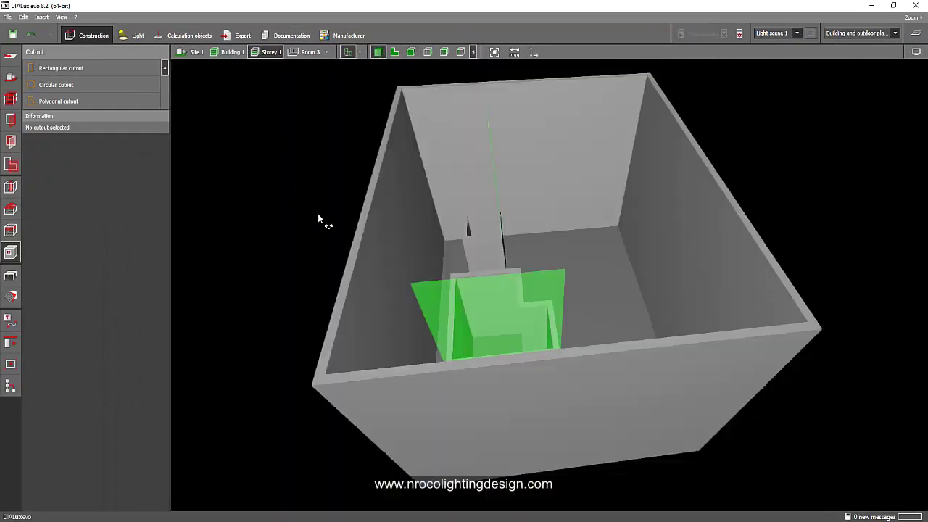
pyautogui.moveTo(318, 215); pyautogui.dragTo(356, 219, button='right')
pyautogui.click(10, 277)
pyautogui.moveTo(361, 324); pyautogui.dragTo(300, 297, button='right')
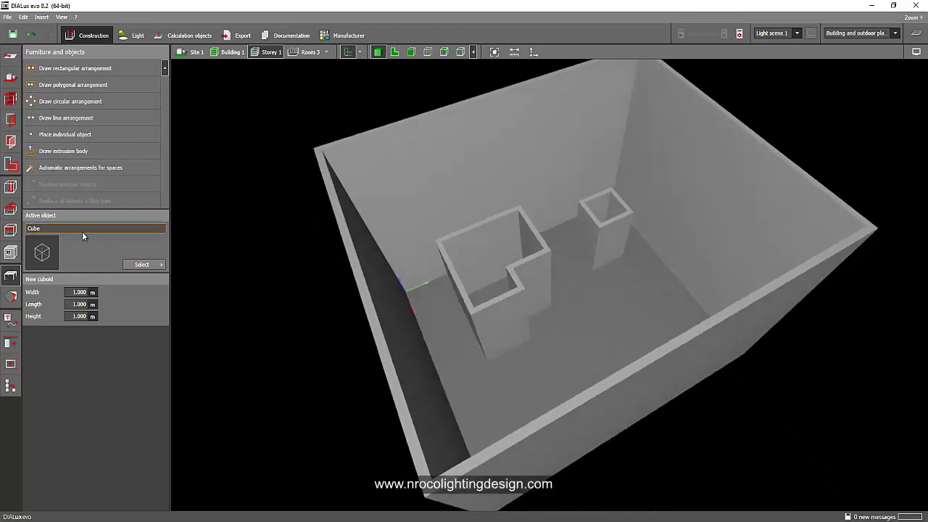
pyautogui.moveTo(379, 265); pyautogui.dragTo(348, 261, button='right')
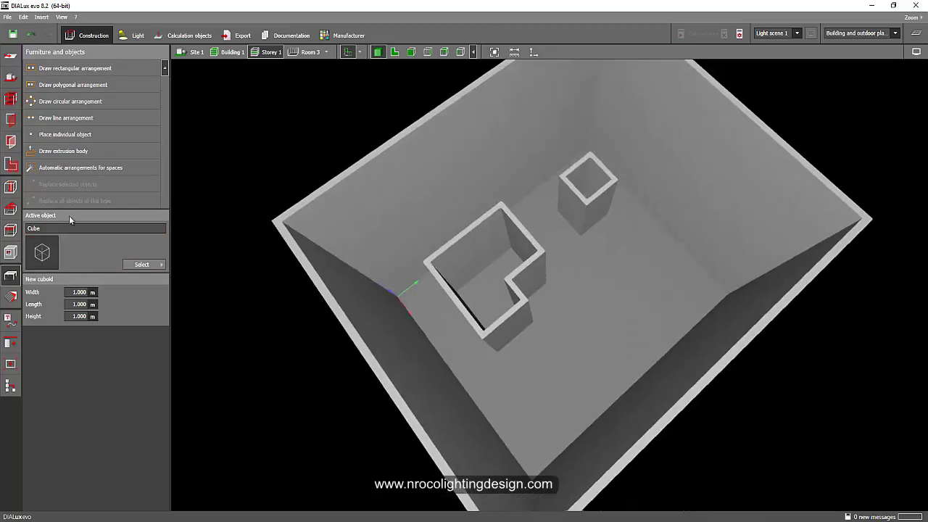
# In the front view, move the L-shaped room's ceiling up slightly so it lies on top of the walls, and check it in 3D.
pyautogui.click(10, 230)
pyautogui.moveTo(293, 280); pyautogui.dragTo(265, 263, button='right')
pyautogui.scroll(4, 471, 248)
pyautogui.moveTo(366, 267); pyautogui.dragTo(406, 281, button='right')
pyautogui.click(439, 271)
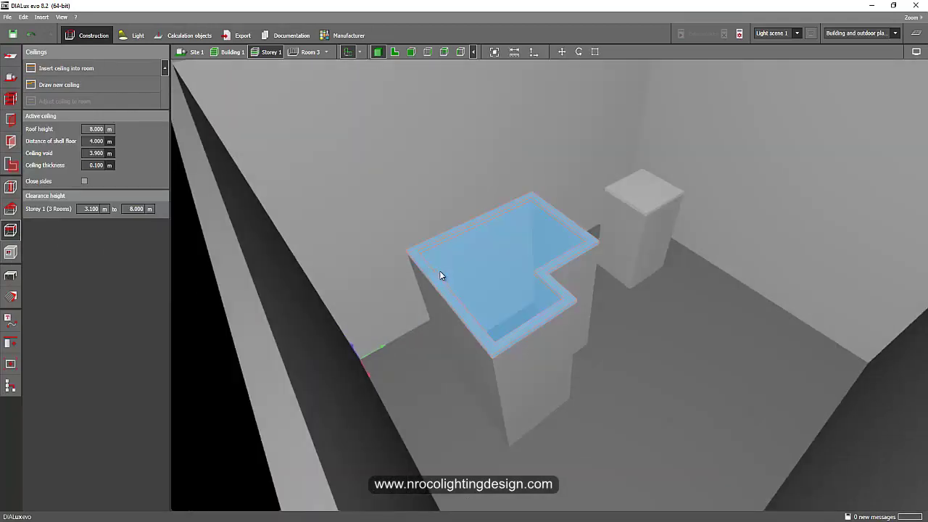
pyautogui.click(412, 51)
pyautogui.scroll(-5, 500, 269)
pyautogui.moveTo(613, 247); pyautogui.dragTo(572, 174, button='middle')
pyautogui.scroll(4, 427, 296)
pyautogui.rightClick(525, 179)
pyautogui.click(541, 186)
pyautogui.moveTo(596, 129); pyautogui.dragTo(593, 123)
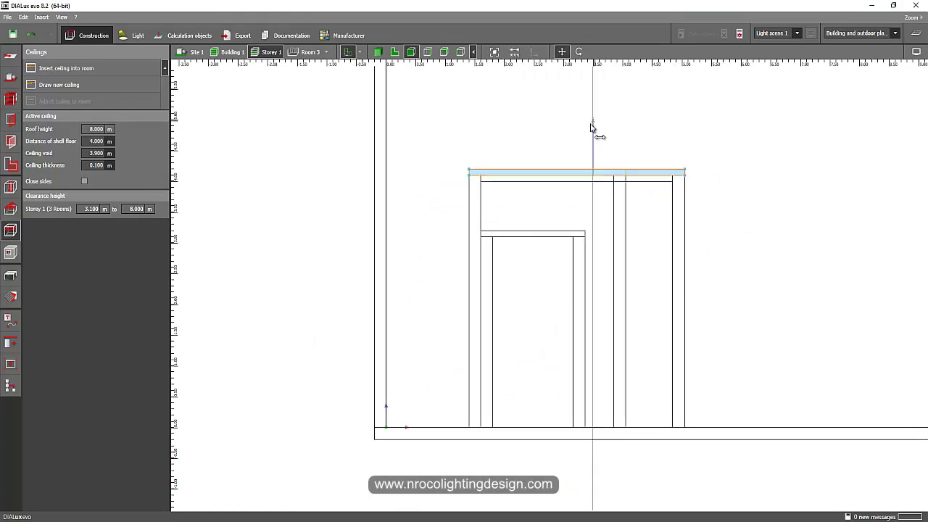
pyautogui.click(313, 182)
pyautogui.click(379, 53)
pyautogui.moveTo(311, 138)
pyautogui.mouseDown(button='right')
pyautogui.moveTo(328, 146)
pyautogui.moveTo(311, 136)
pyautogui.mouseUp(button='right')
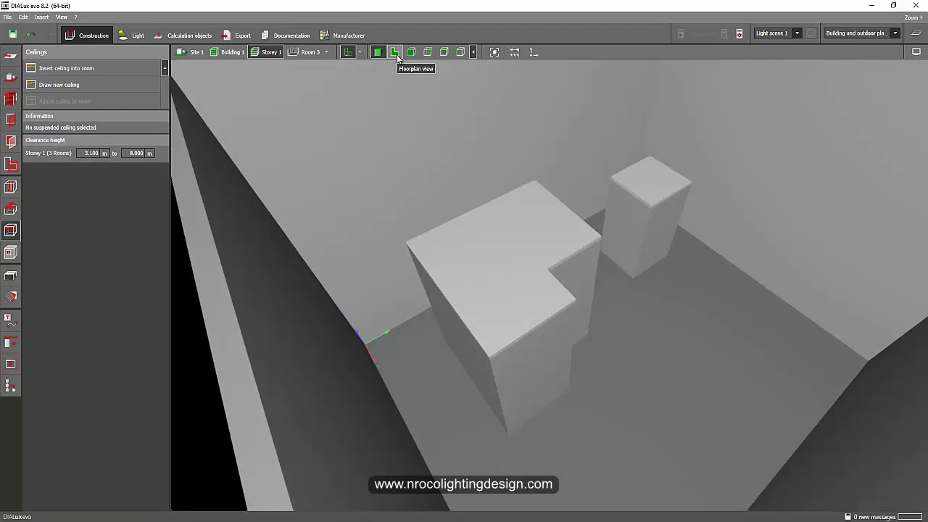
# In the floor plan, select the large outer room's space and name it Mall.
pyautogui.click(395, 52)
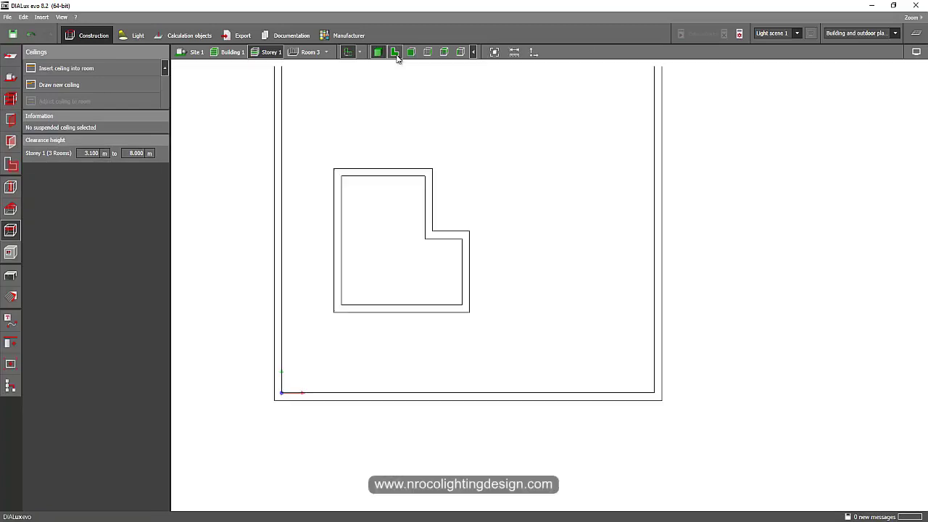
pyautogui.scroll(-3, 356, 123)
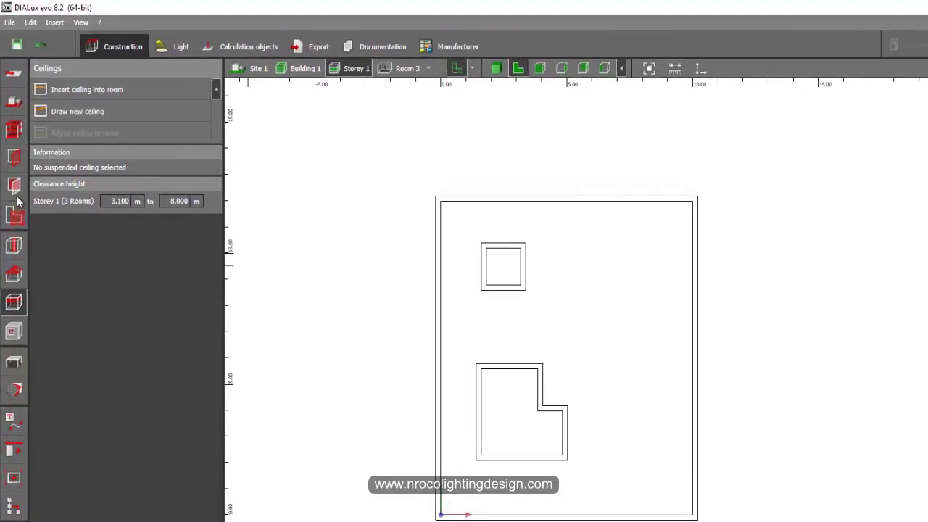
pyautogui.click(16, 216)
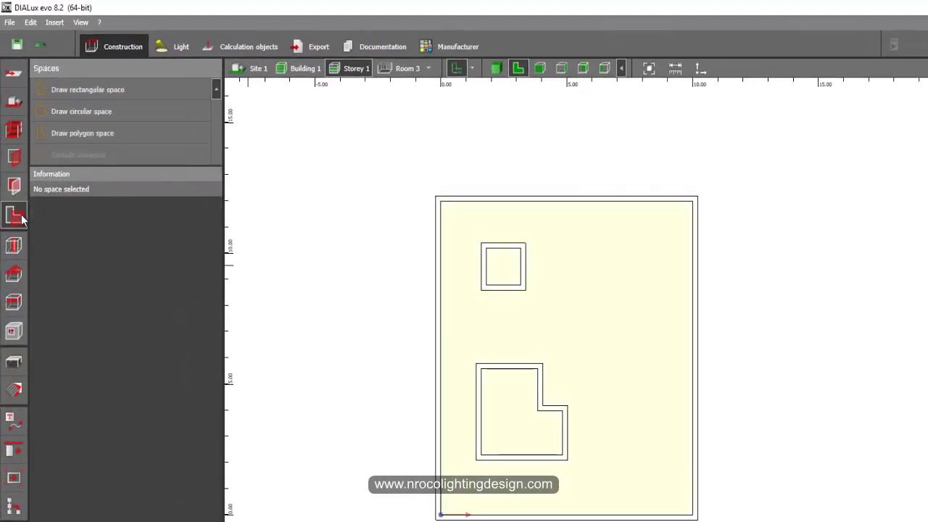
pyautogui.click(569, 251)
pyautogui.click(152, 188)
pyautogui.write('Mall')
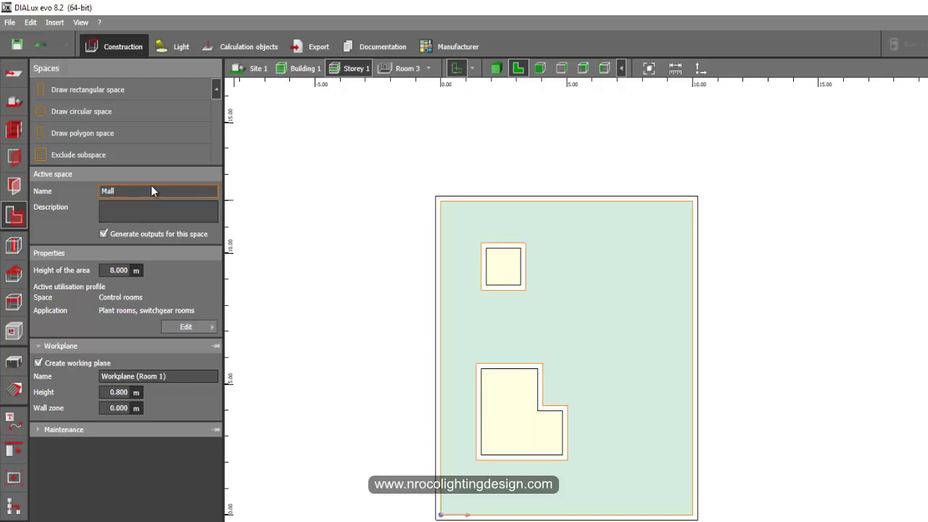
pyautogui.press('Return')
# Name the square room's space Store 1 and the L-shaped room's space Store 2.
pyautogui.click(513, 272)
pyautogui.click(142, 192)
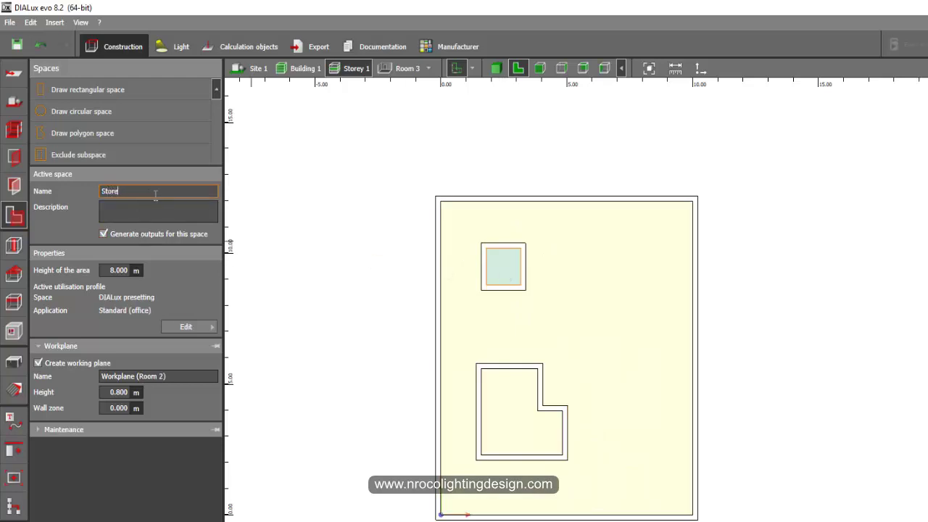
pyautogui.write('Store 1')
pyautogui.press('Return')
pyautogui.click(502, 406)
pyautogui.click(156, 193)
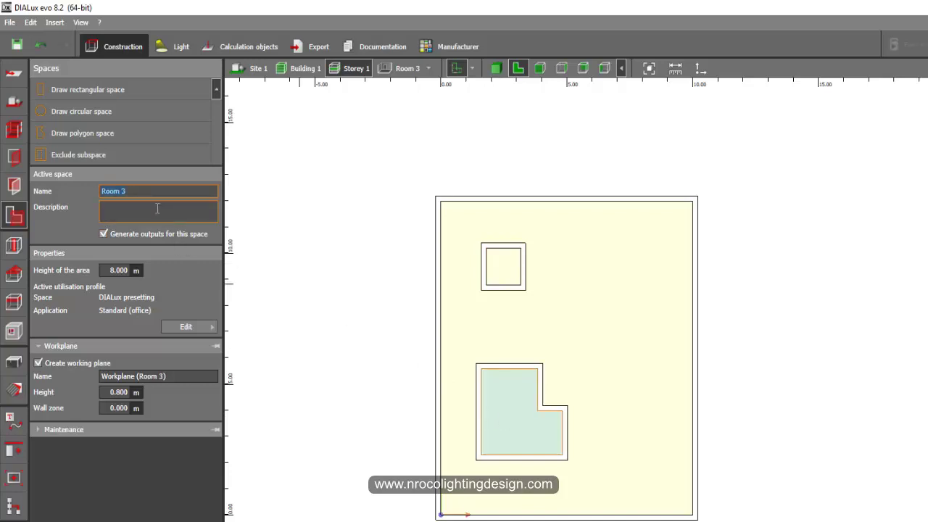
pyautogui.press('Return')
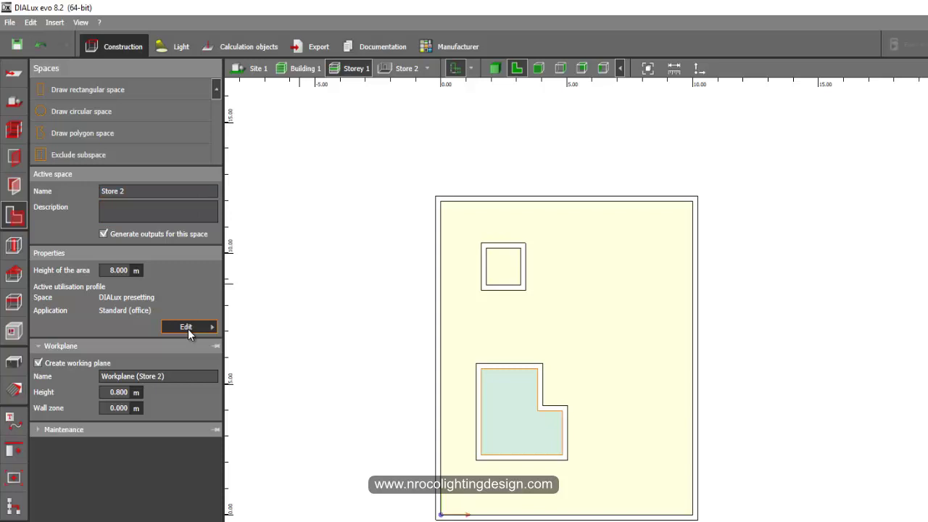
# Give Store 2 the Retail premises utilisation profile with the Sales area application and adjust its visual task illuminance.
pyautogui.click(187, 329)
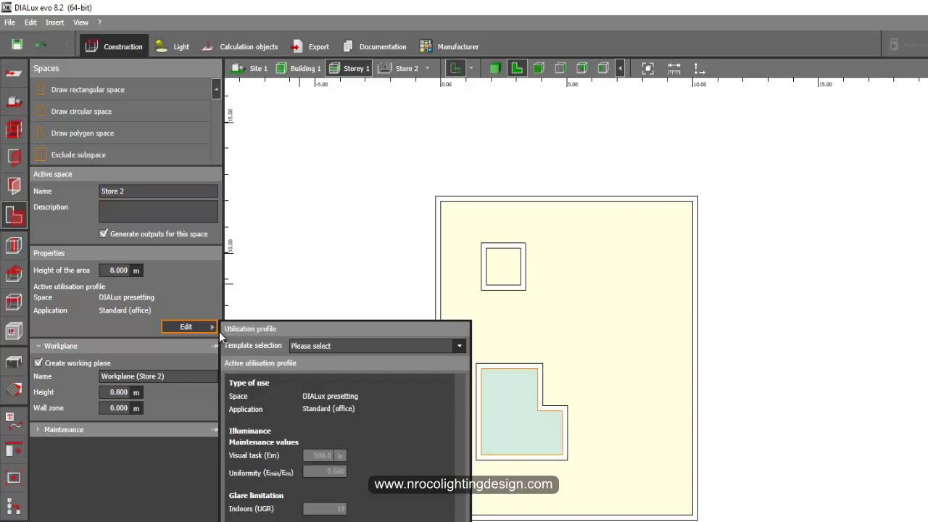
pyautogui.click(317, 349)
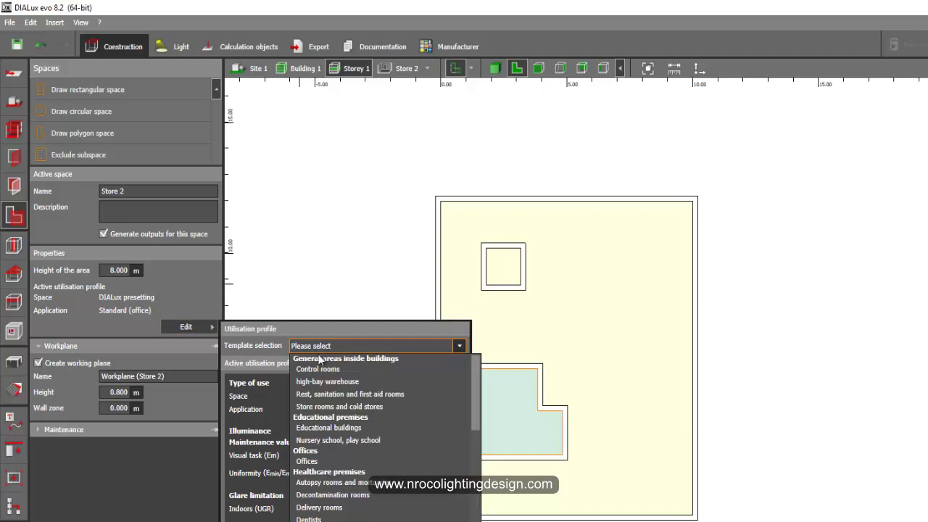
pyautogui.scroll(-3, 330, 469)
pyautogui.scroll(-10, 329, 475)
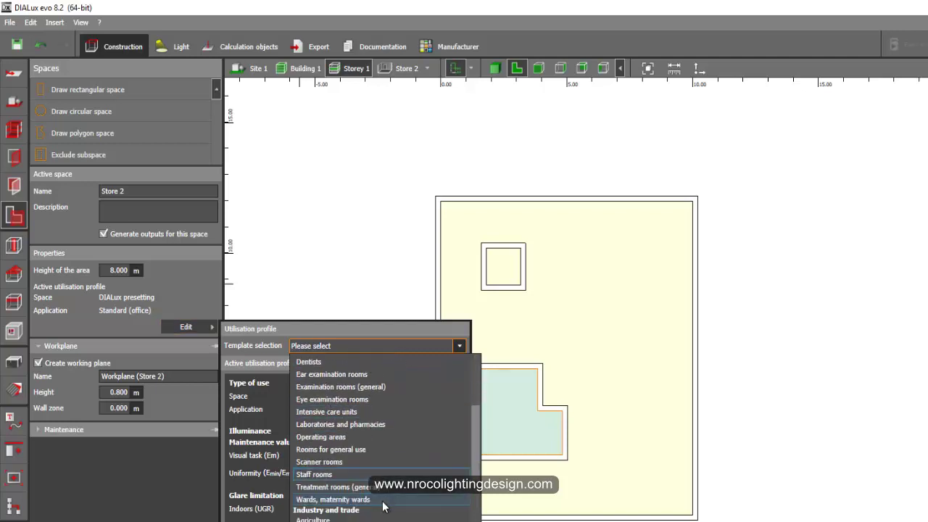
pyautogui.scroll(-4, 380, 519)
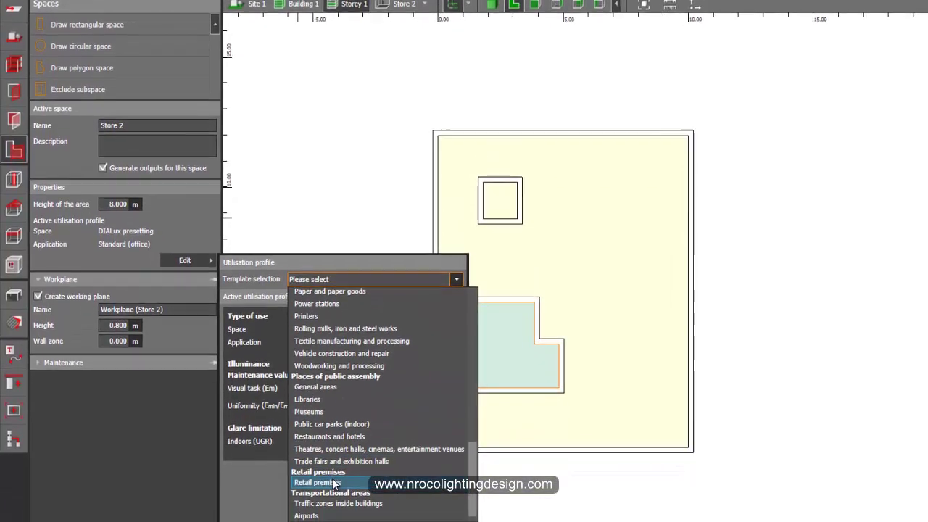
pyautogui.click(334, 482)
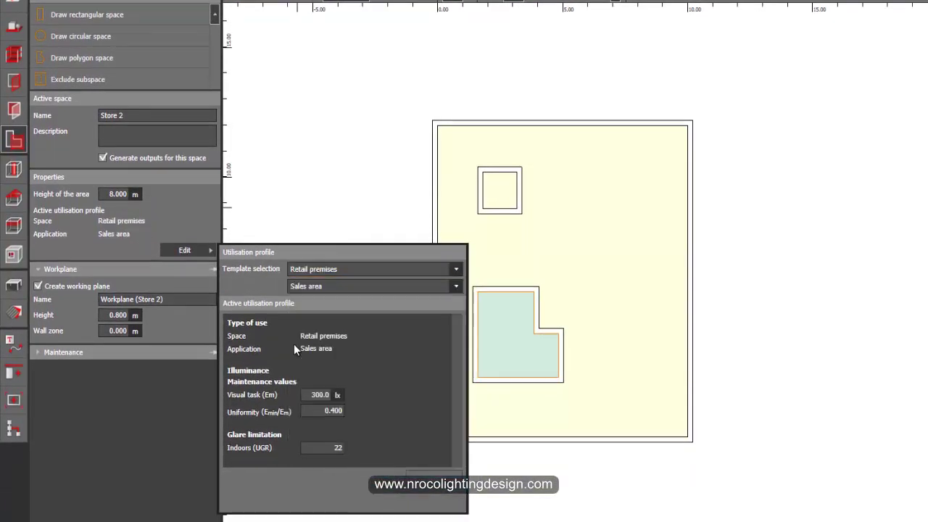
pyautogui.click(297, 297)
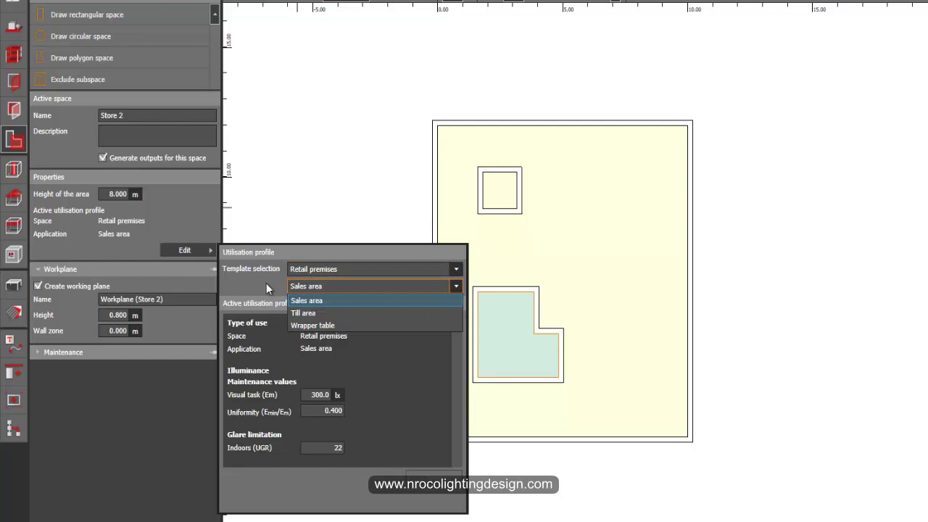
pyautogui.click(266, 283)
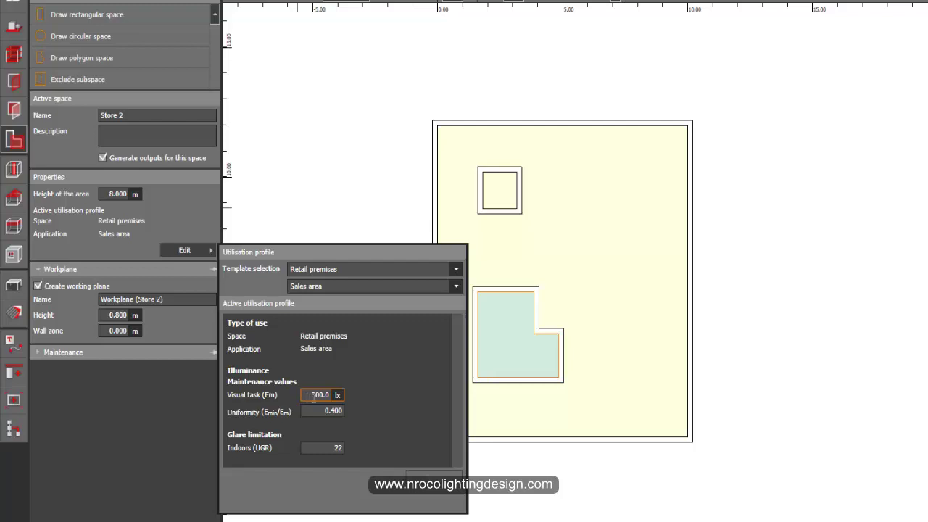
pyautogui.press('Return')
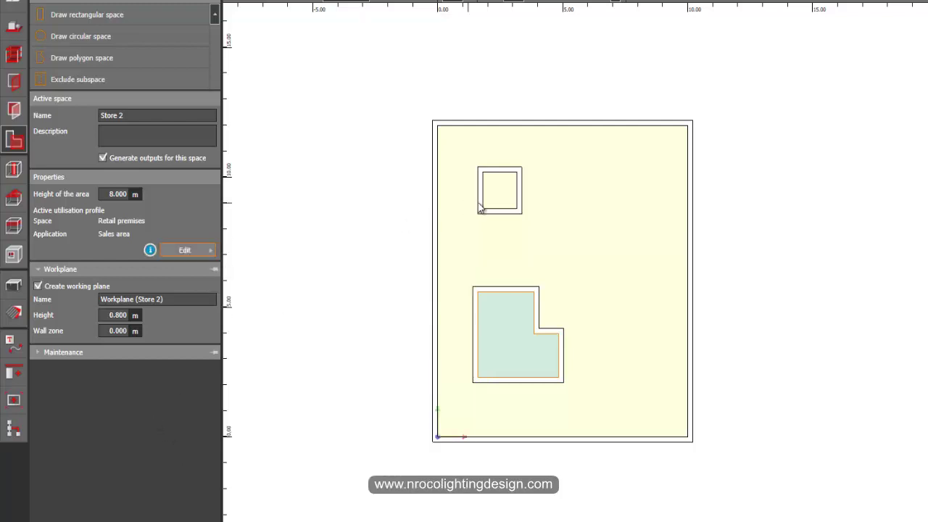
# Give Store 1 the Retail premises utilisation profile with the Sales area application and a visual task illuminance of 500 lx.
pyautogui.click(499, 191)
pyautogui.click(186, 251)
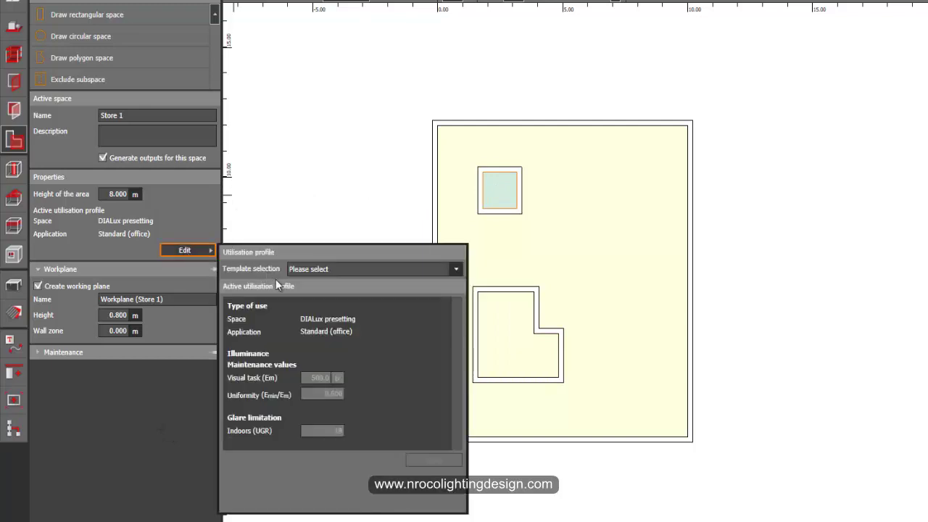
pyautogui.click(370, 269)
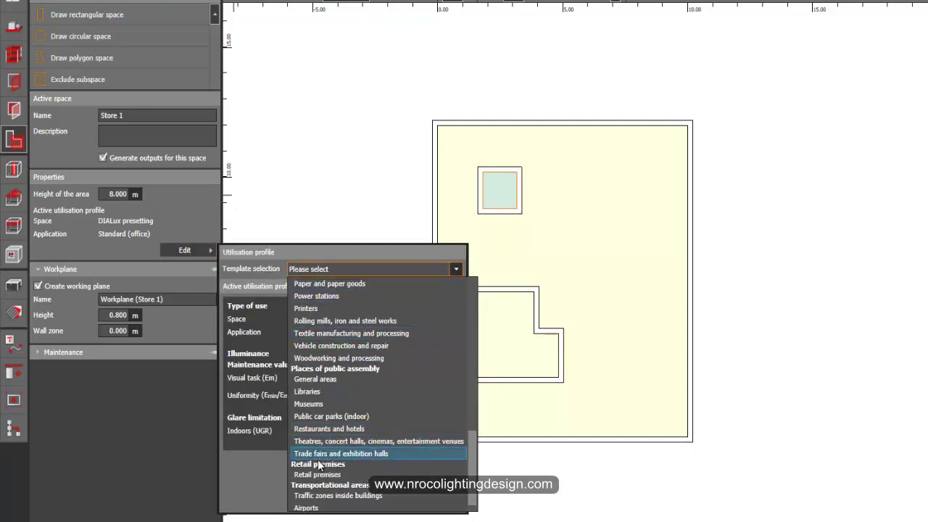
pyautogui.click(317, 474)
pyautogui.click(320, 286)
pyautogui.click(312, 295)
pyautogui.write('500')
pyautogui.press('Return')
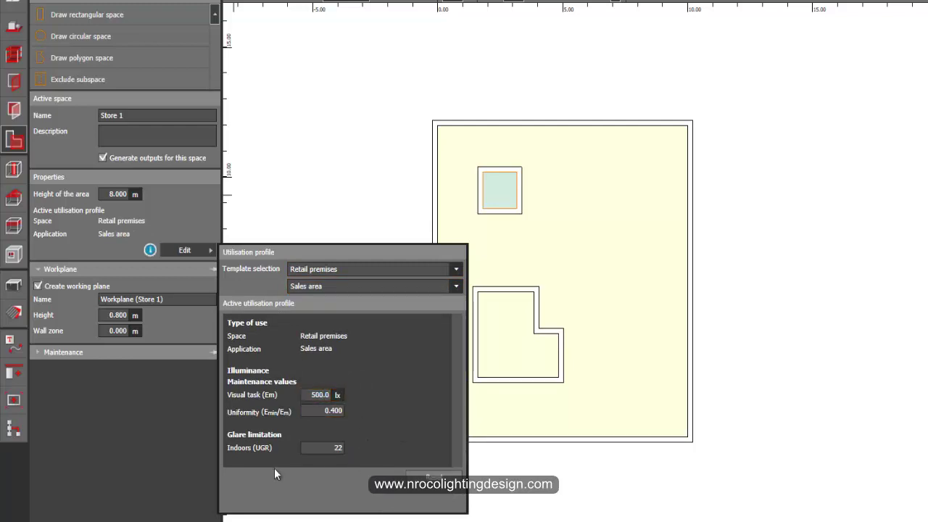
# Give the Mall space the Retail premises utilisation profile with the Sales area application.
pyautogui.click(565, 246)
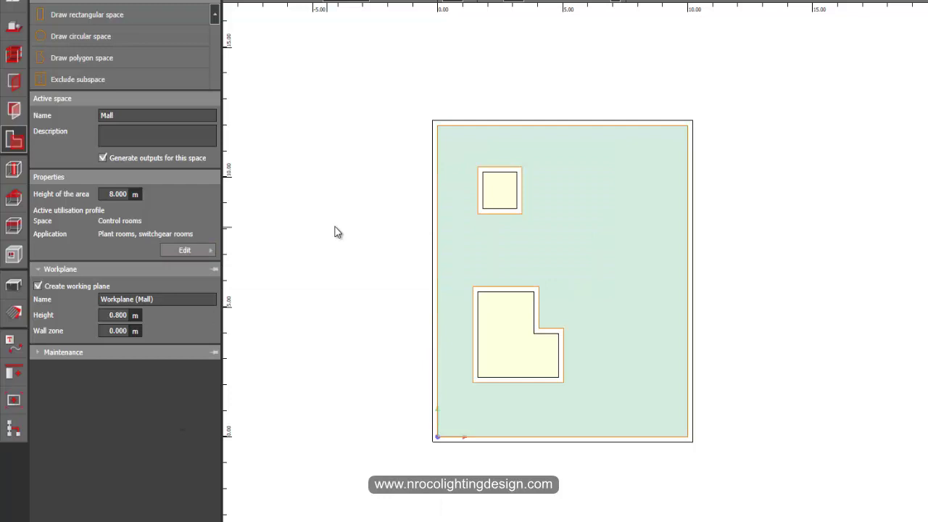
pyautogui.click(186, 250)
pyautogui.click(319, 287)
pyautogui.click(405, 276)
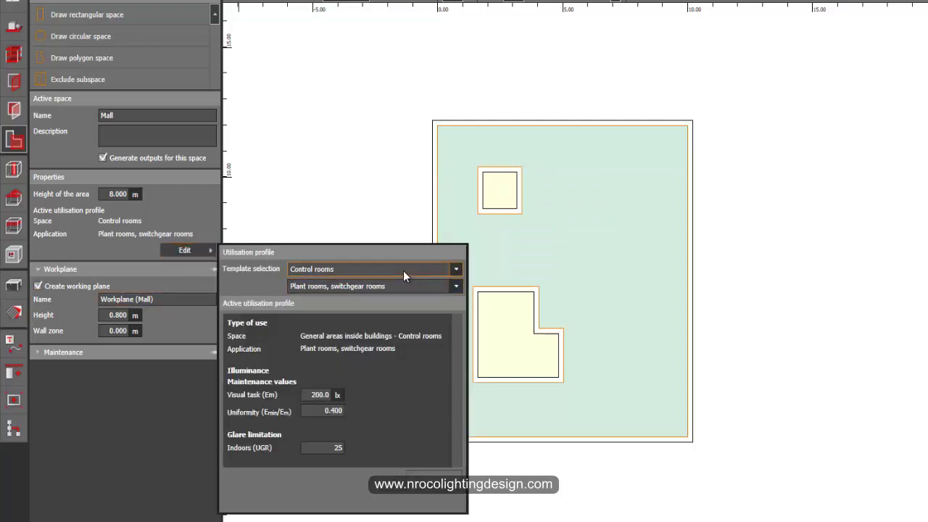
pyautogui.click(403, 275)
pyautogui.scroll(-10, 406, 399)
pyautogui.click(309, 462)
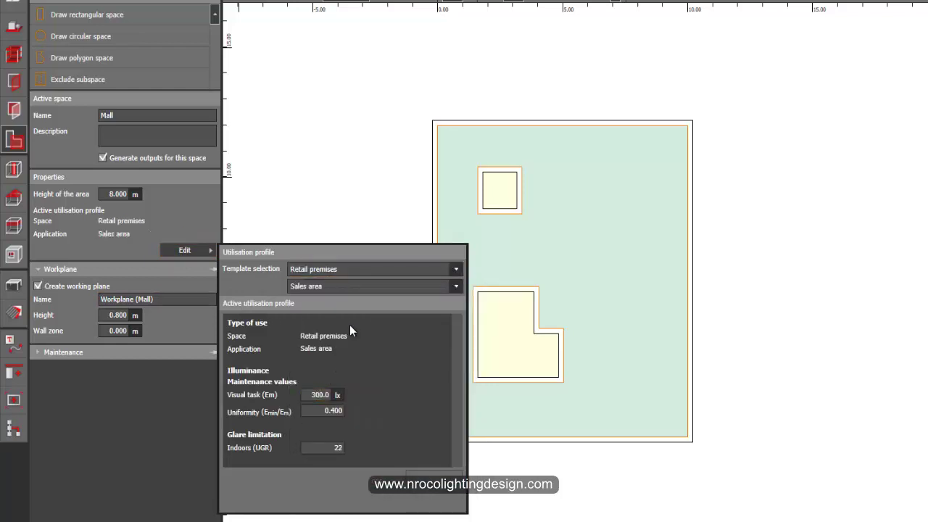
# Adjust the visual task illuminance in the Mall's utilisation profile.
pyautogui.click(316, 395)
pyautogui.doubleClick(310, 395)
pyautogui.click(375, 414)
pyautogui.press('Return')
pyautogui.click(327, 149)
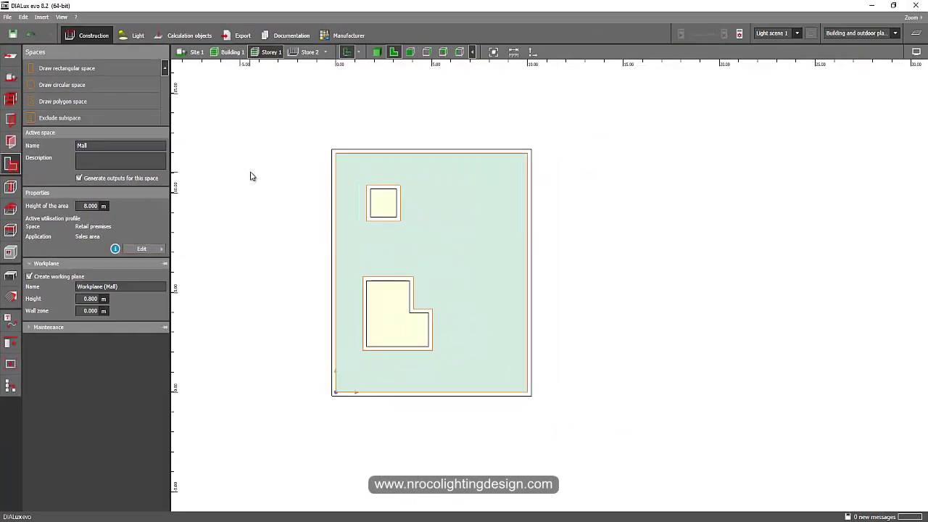
# Show the storey in 3D, clear the space selection and switch to furniture and objects to inspect the rooms without space colouring.
pyautogui.click(376, 51)
pyautogui.scroll(-5, 273, 188)
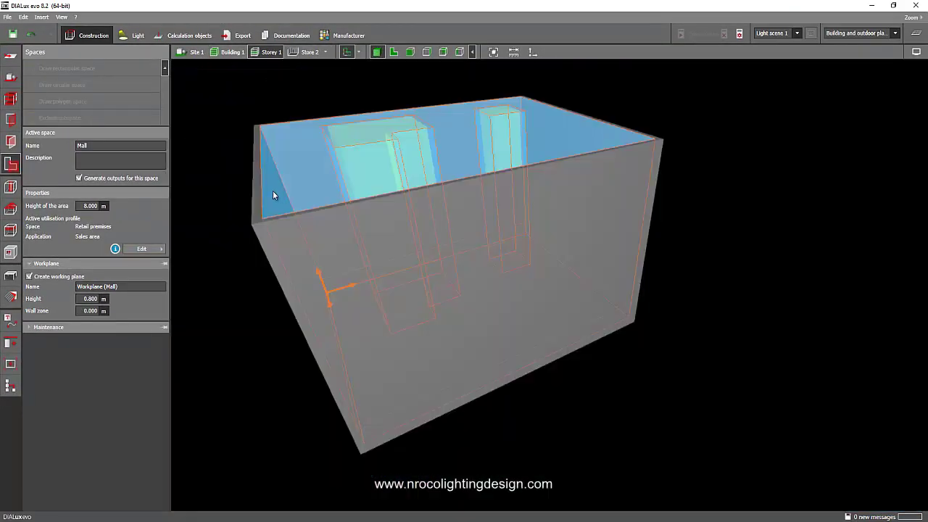
pyautogui.click(238, 147)
pyautogui.moveTo(231, 145); pyautogui.dragTo(98, 232, button='right')
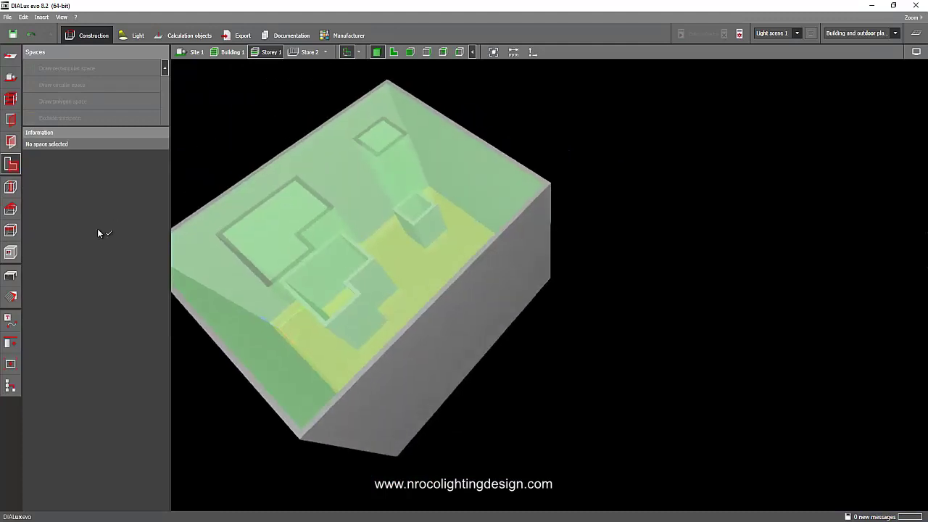
pyautogui.click(10, 275)
pyautogui.moveTo(266, 141); pyautogui.dragTo(338, 113, button='right')
# Open the Mall on its own in 3D and inspect its interior around the two stores.
pyautogui.click(325, 52)
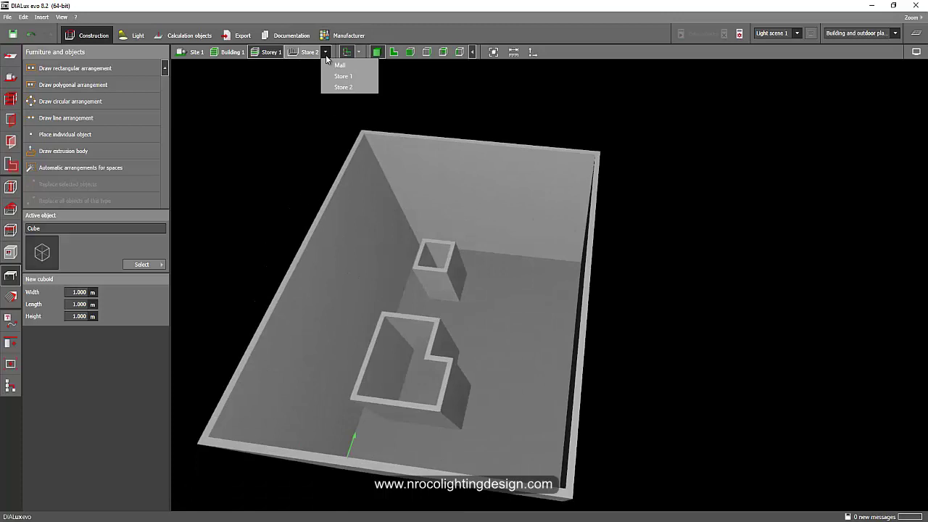
pyautogui.click(340, 65)
pyautogui.moveTo(296, 219); pyautogui.dragTo(390, 186, button='right')
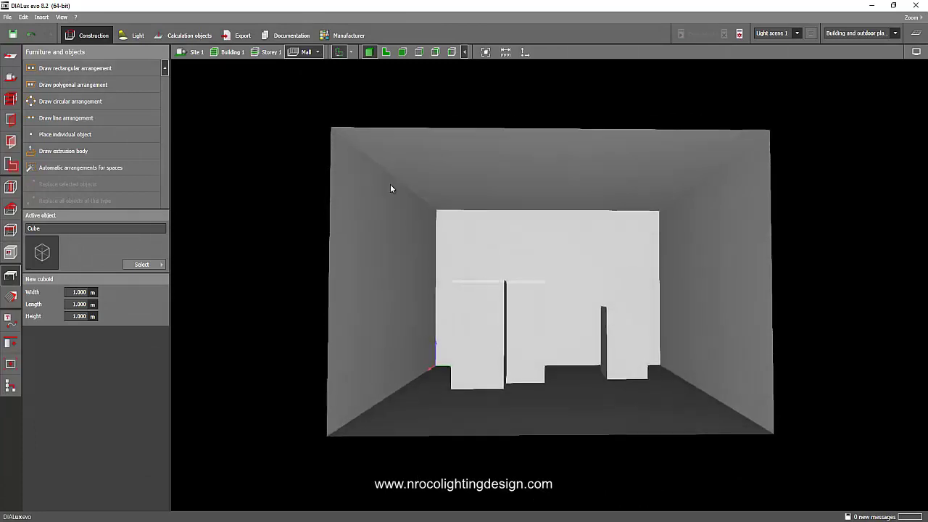
# Open Store 1 on its own in 3D and inspect its walls and ceiling.
pyautogui.click(320, 53)
pyautogui.click(335, 83)
pyautogui.moveTo(526, 257); pyautogui.dragTo(490, 305, button='right')
pyautogui.scroll(5, 490, 304)
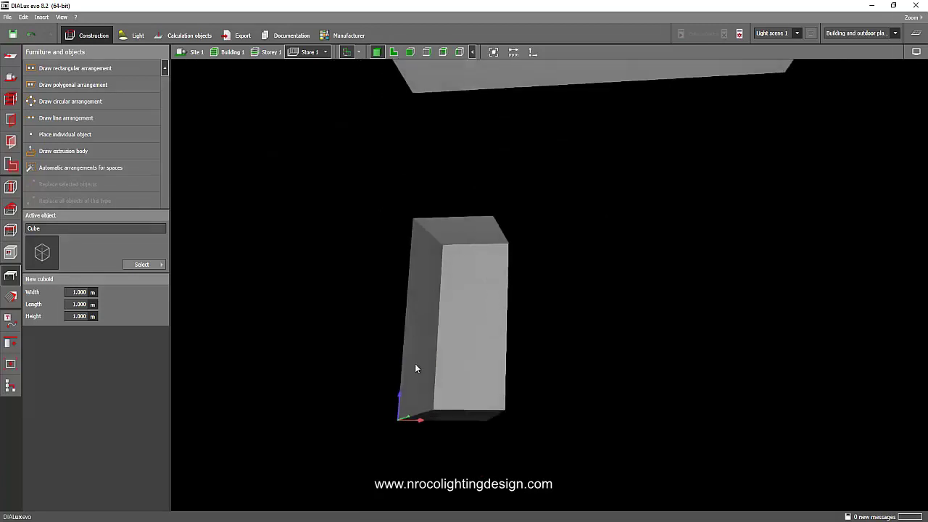
# Open Store 2 on its own in 3D and inspect the L-shaped room and its ceiling from several angles.
pyautogui.click(324, 52)
pyautogui.click(335, 86)
pyautogui.moveTo(538, 387); pyautogui.dragTo(483, 282, button='middle')
pyautogui.moveTo(483, 282); pyautogui.dragTo(446, 305, button='right')
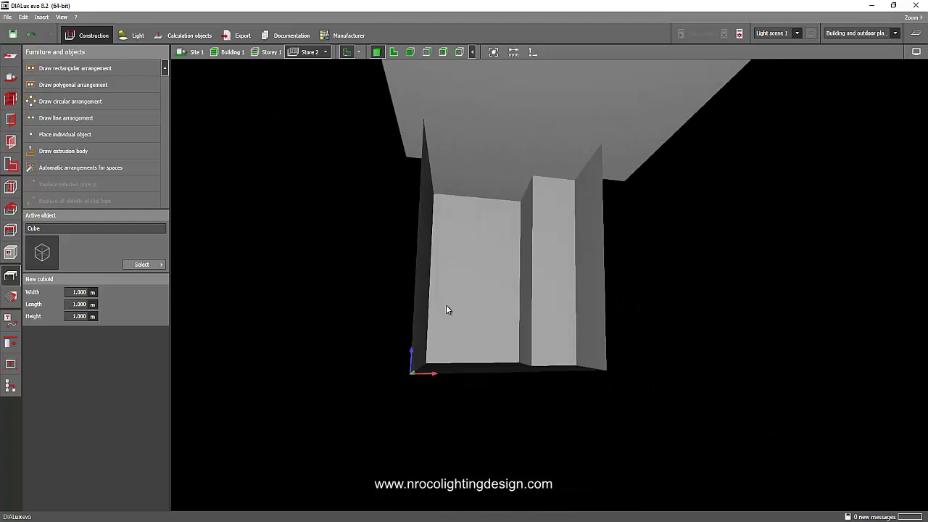
pyautogui.moveTo(355, 263); pyautogui.dragTo(388, 317, button='right')
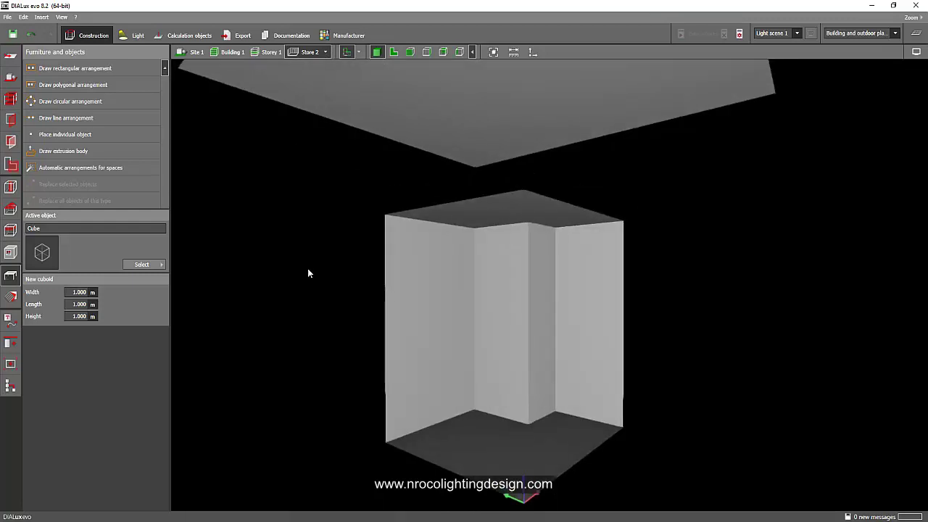
# Open the documentation and review the summary pages of the Mall, Store 1 and Store 2 for their clearance heights.
pyautogui.click(289, 36)
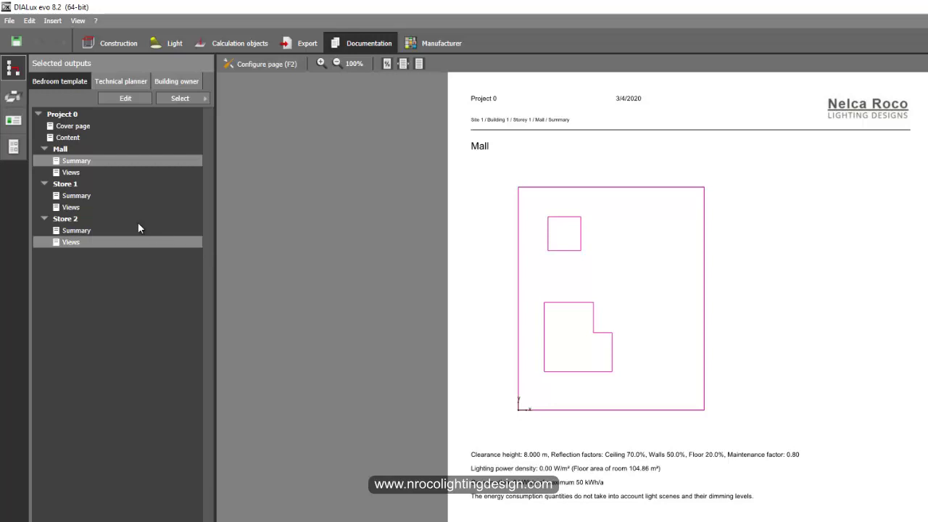
pyautogui.click(74, 196)
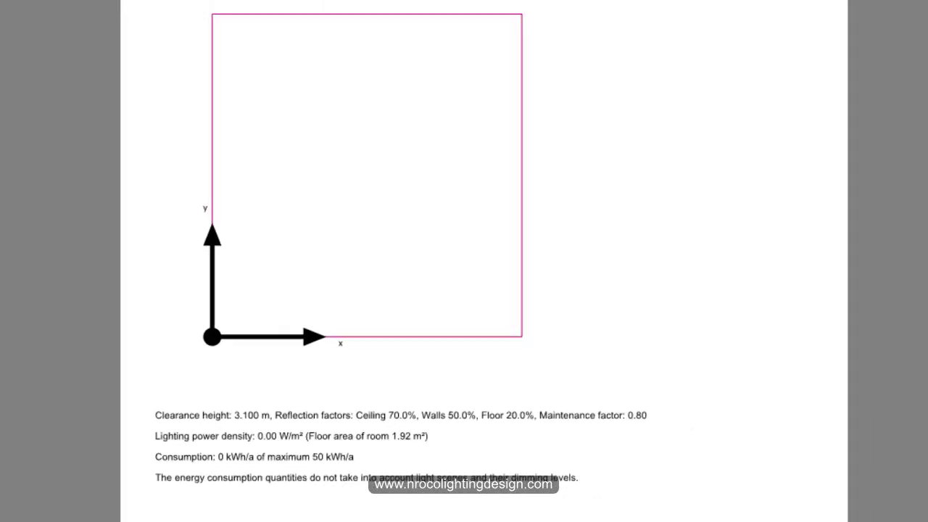
pyautogui.click(93, 199)
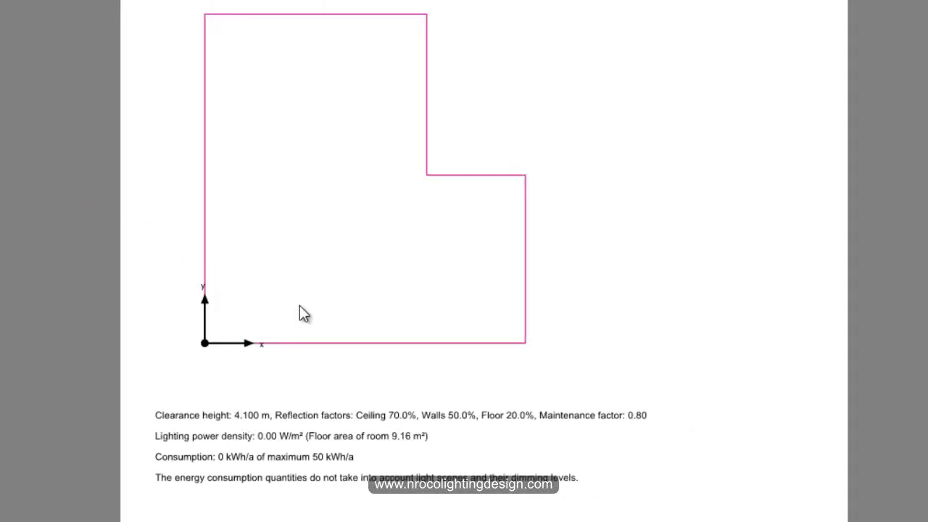
pyautogui.click(282, 442)
pyautogui.click(254, 332)
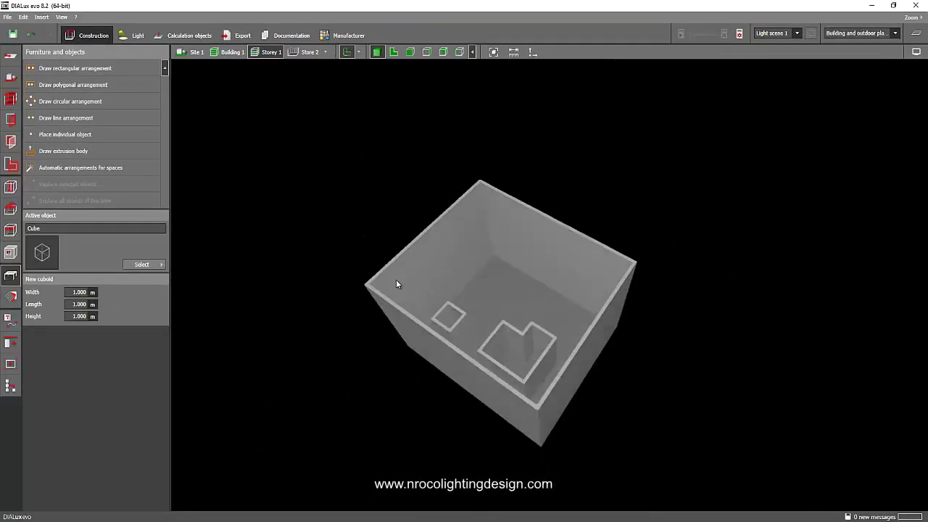
# In the 3D view of Storey 1, switch to the ceilings tool and examine the ceilings covering both stores.
pyautogui.scroll(4, 397, 280)
pyautogui.moveTo(378, 249); pyautogui.dragTo(293, 250, button='right')
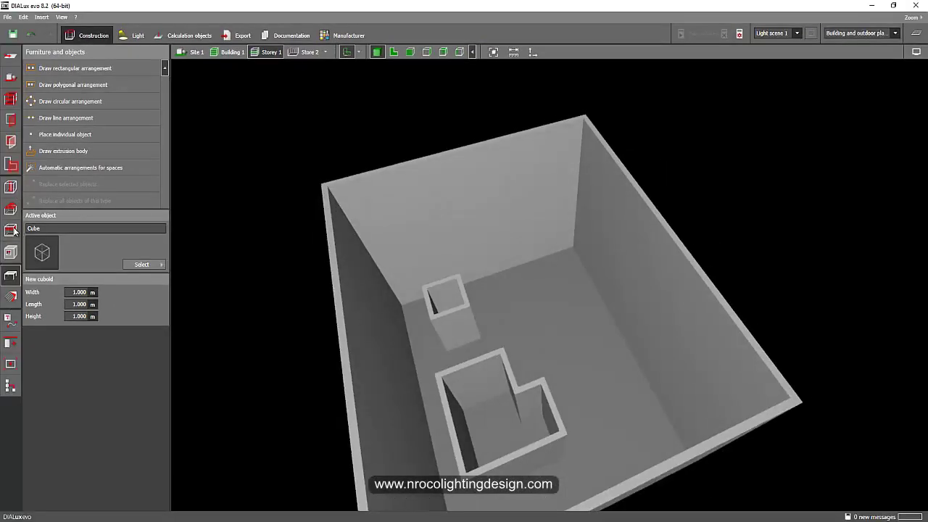
pyautogui.click(11, 230)
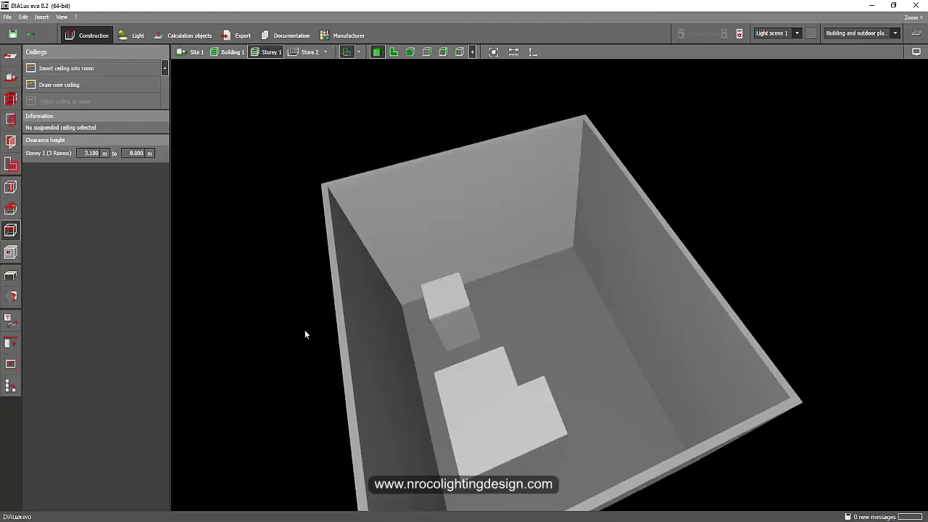
pyautogui.moveTo(307, 331); pyautogui.dragTo(448, 341, button='right')
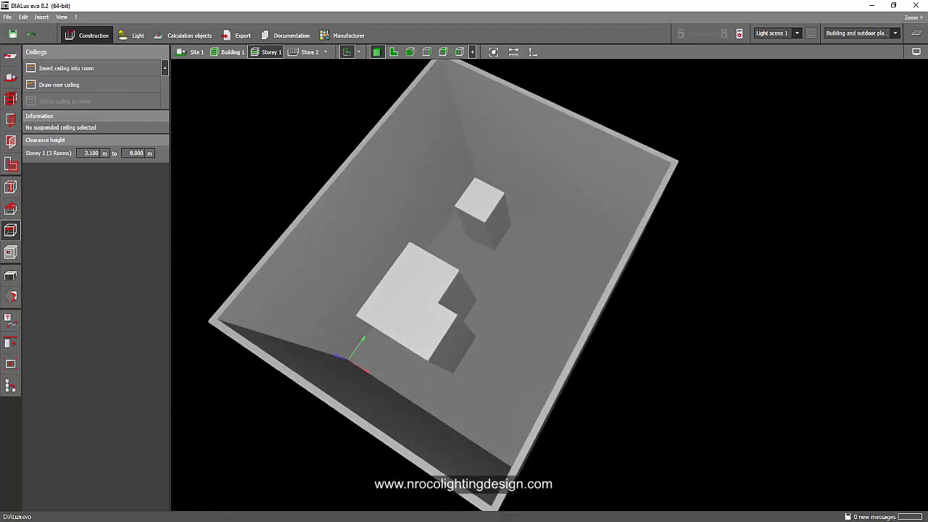
# Switch to Chrome and view the student's e-mail question, the lighting design YouTube channel and the website's video tutorials page.
pyautogui.moveTo(202, 521)
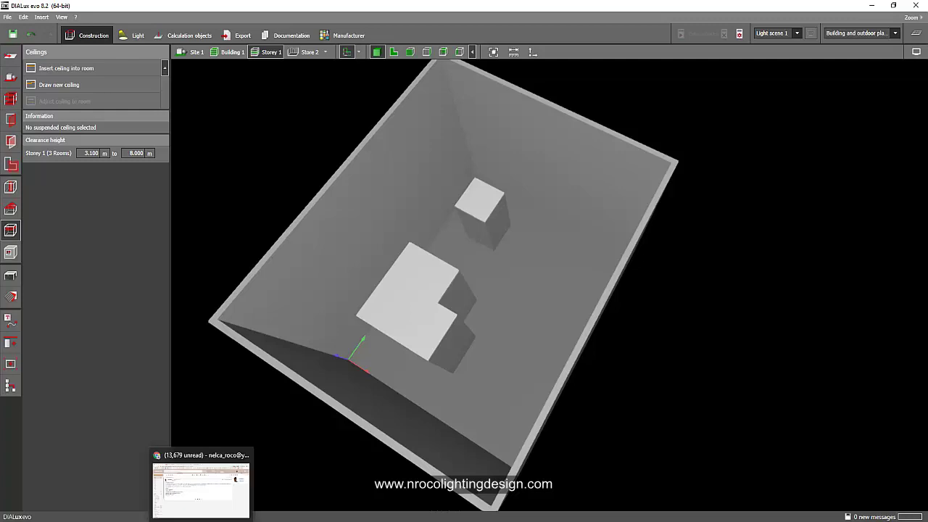
pyautogui.click(236, 493)
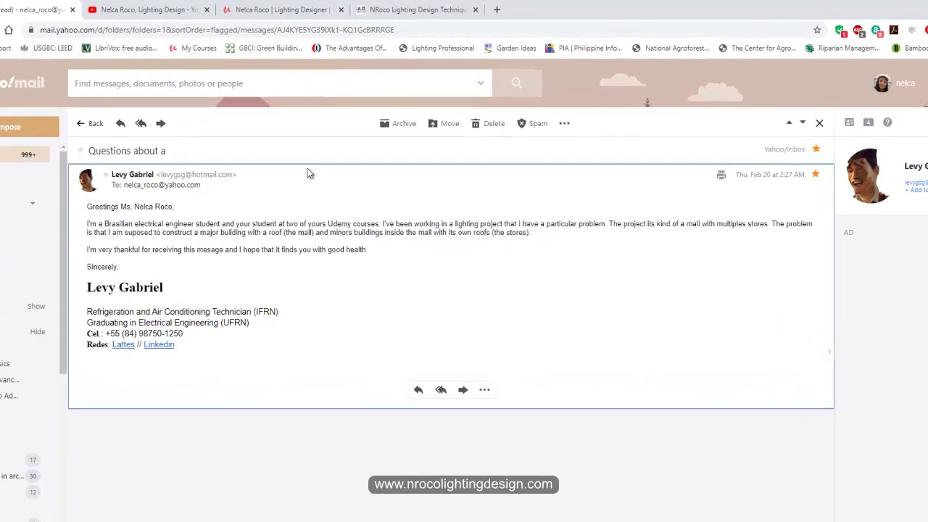
pyautogui.click(149, 9)
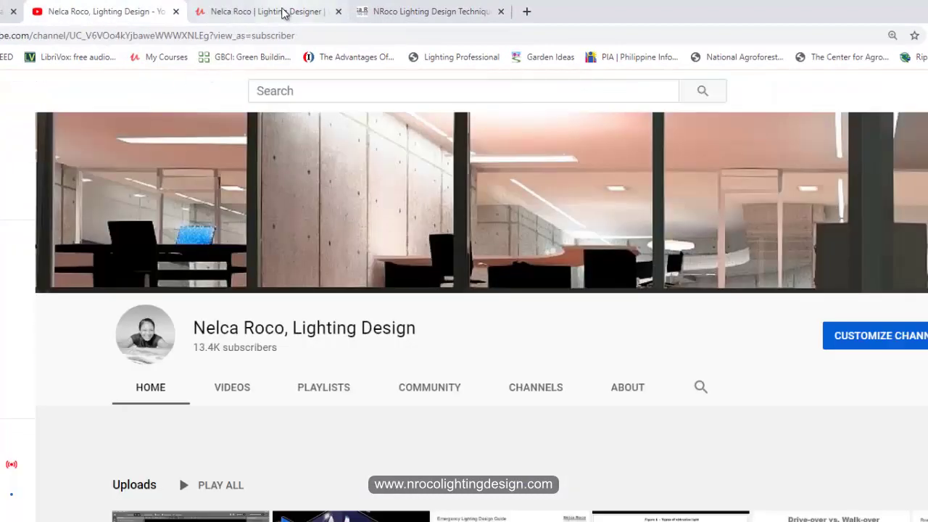
pyautogui.click(408, 13)
pyautogui.scroll(4, 301, 190)
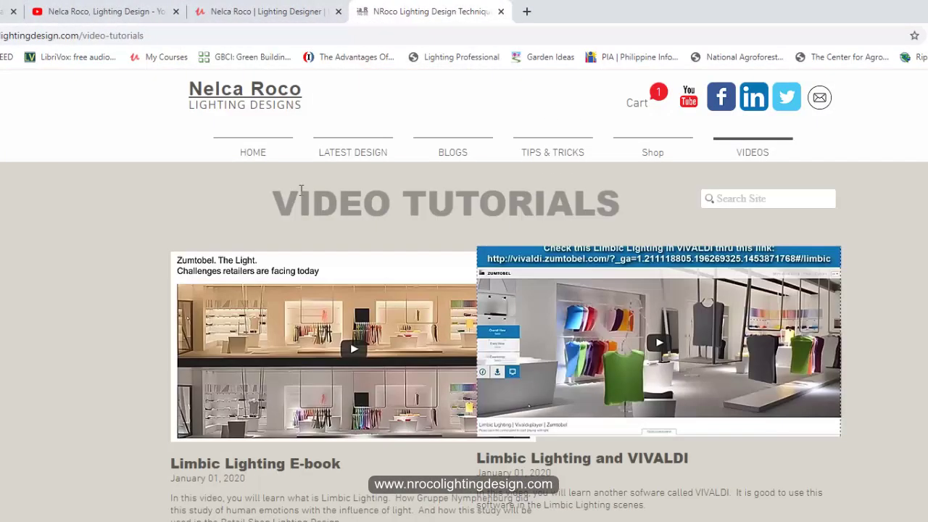